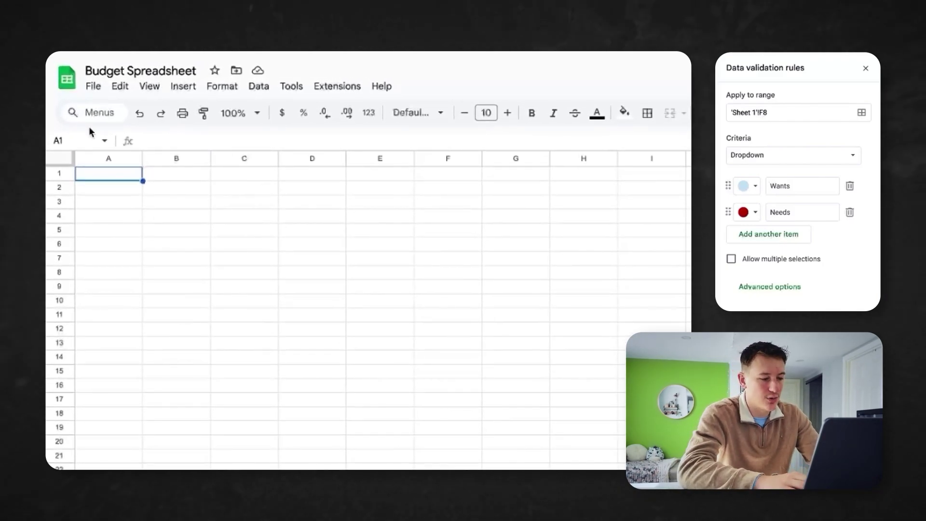
Enter the title Budget in cell A1 and format it in bold at font size 17.
click(124, 180)
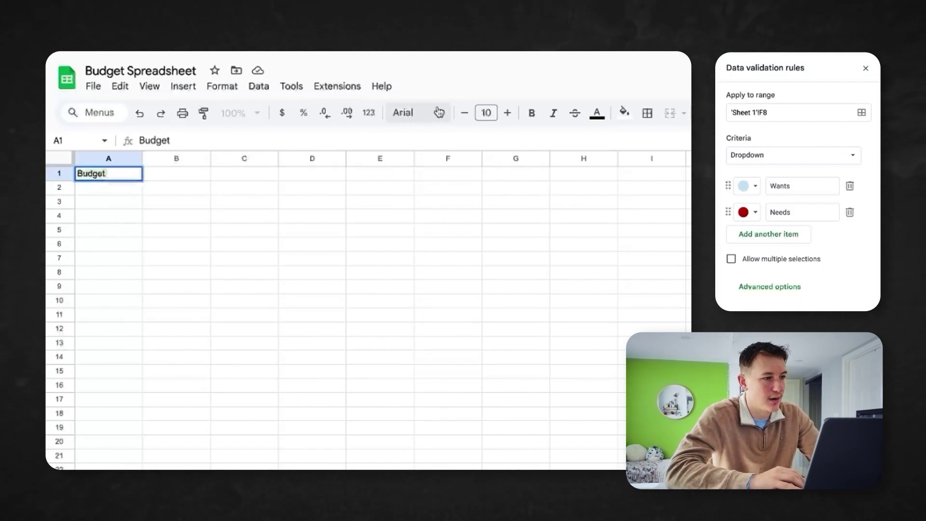
click(509, 113)
click(509, 112)
click(509, 113)
click(508, 113)
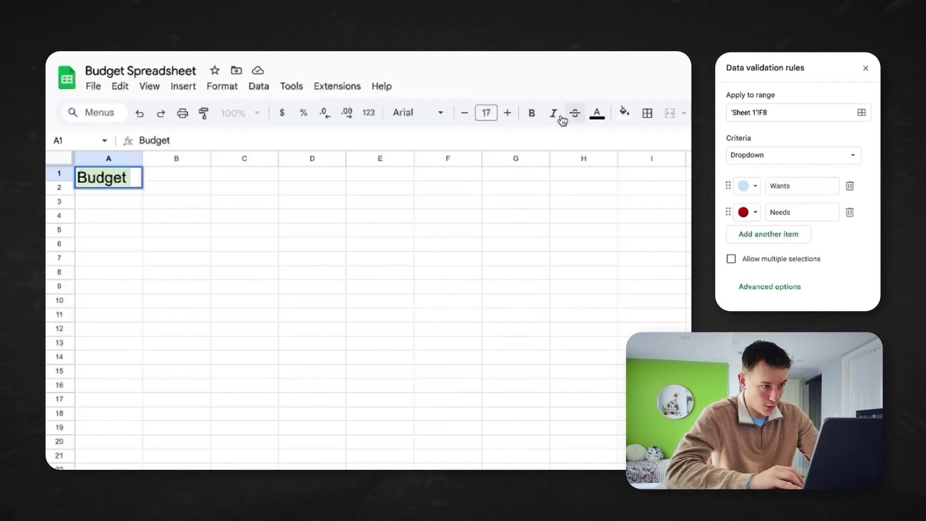
click(110, 218)
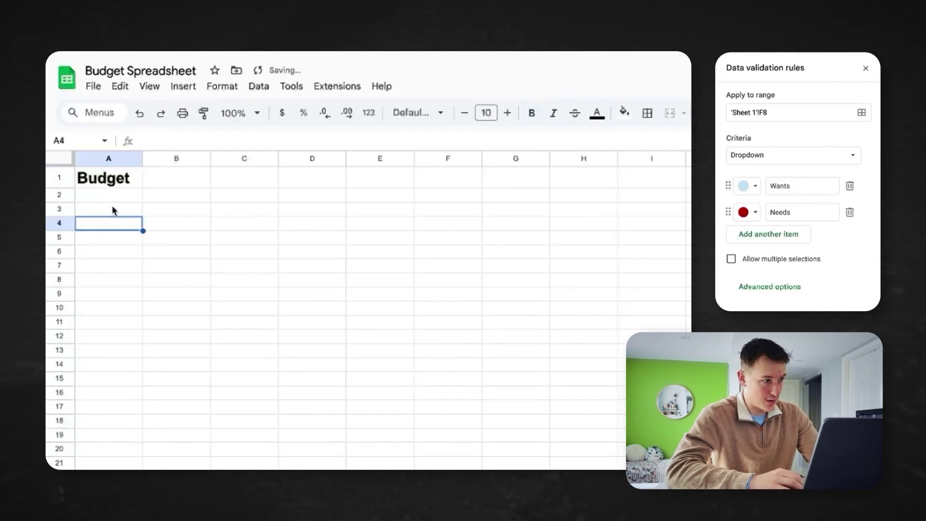
Enter January in cell A3 and format it in bold with a larger font size.
click(106, 212)
text(Janu)
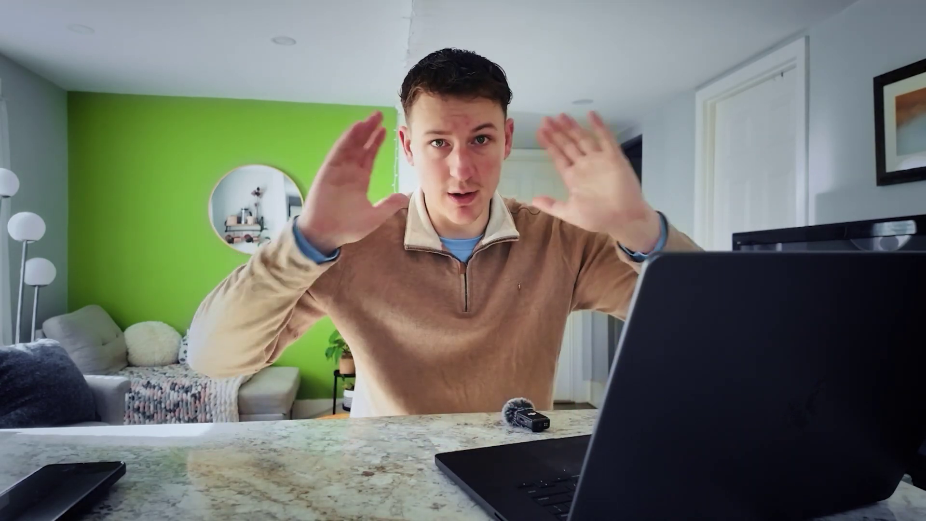
text(ary)
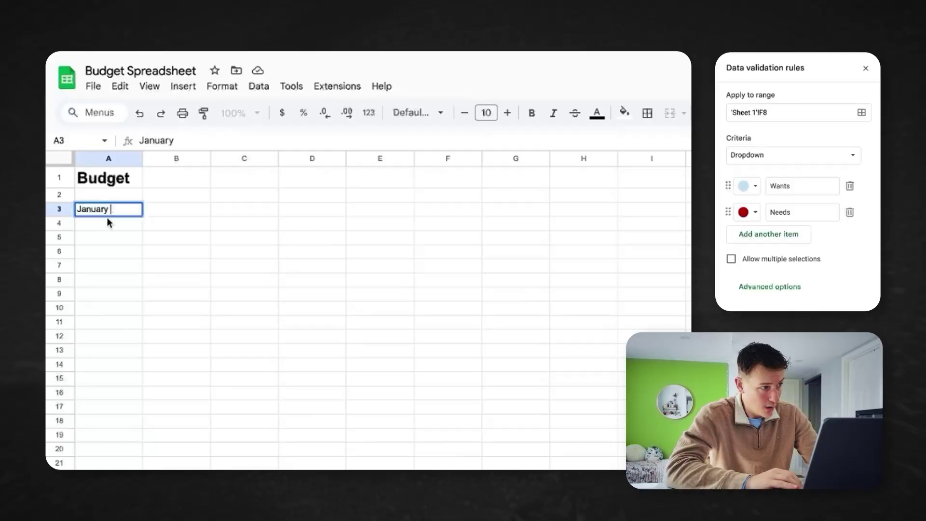
click(123, 237)
click(127, 212)
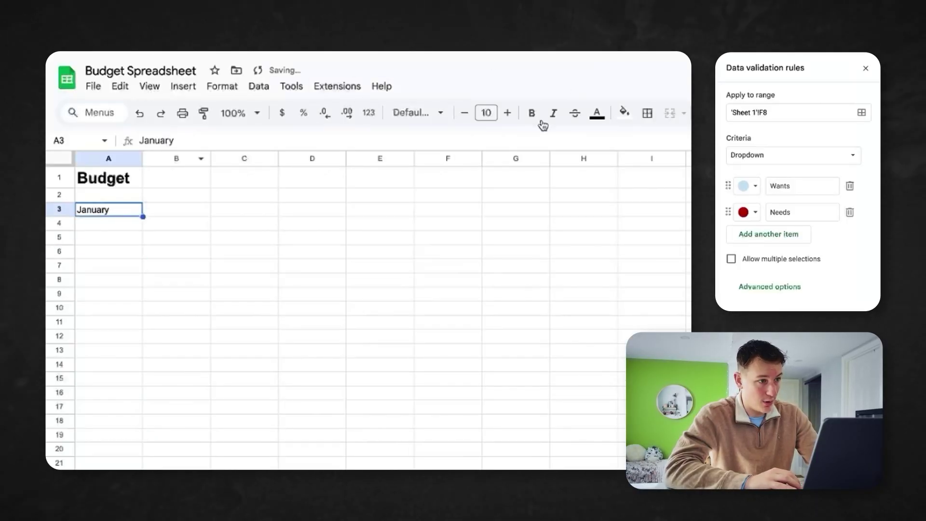
click(507, 113)
click(506, 113)
click(507, 113)
key(Return)
key(Return)
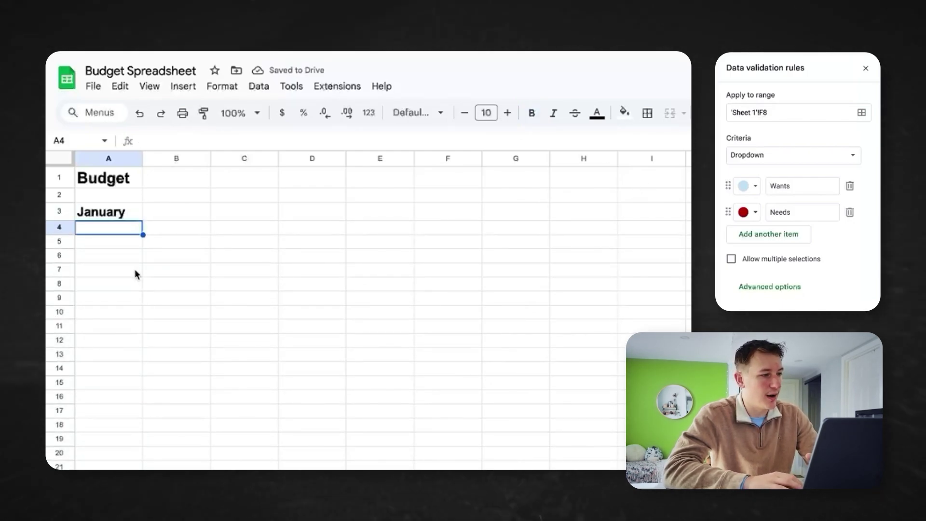
Enter the column headers Income in cell A6 and Amount in cell B6.
click(124, 266)
click(120, 257)
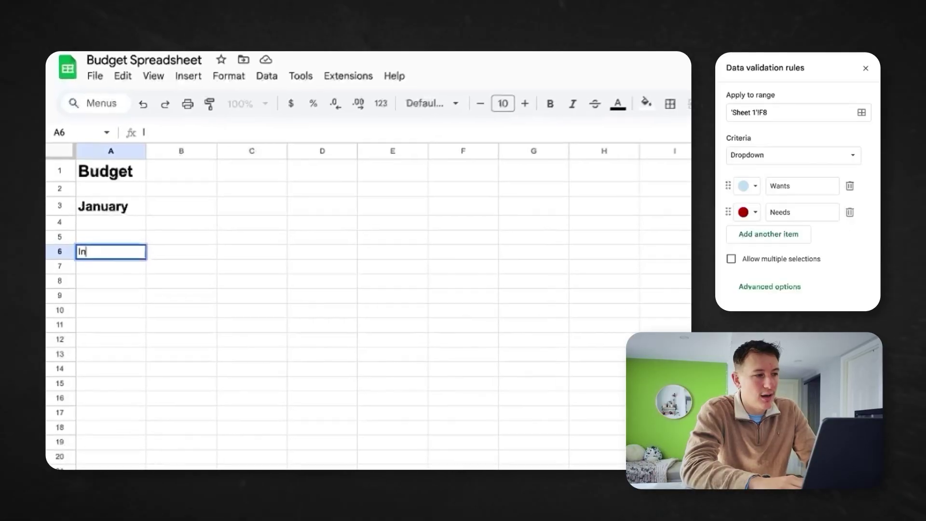
text(come)
key(Tab)
text(Amount)
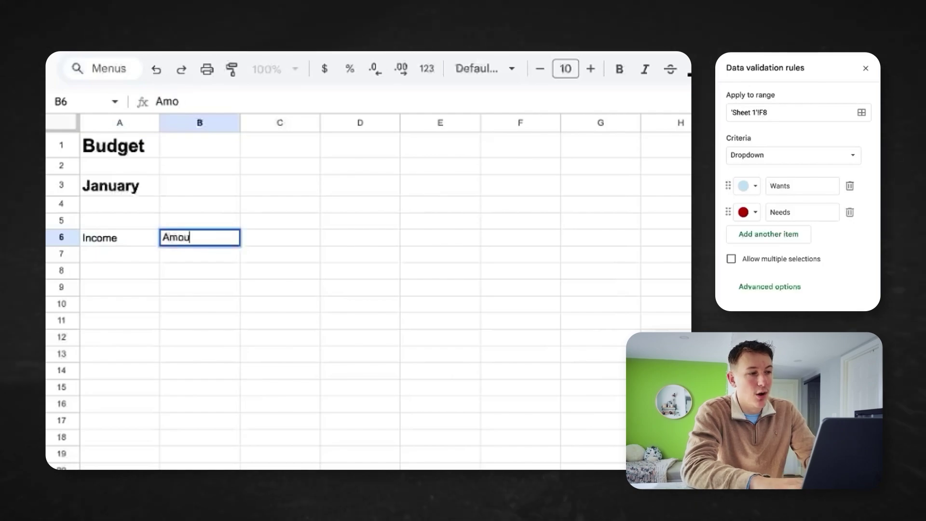
Enter the column headers Expenses, Amount and Category in cells D6, E6 and F6.
click(360, 237)
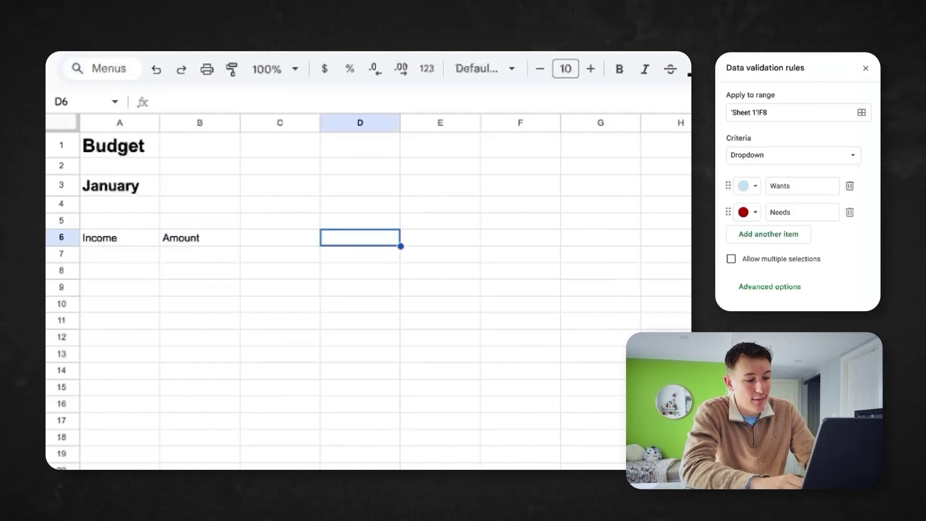
text(Expenses)
key(Tab)
text(Amount)
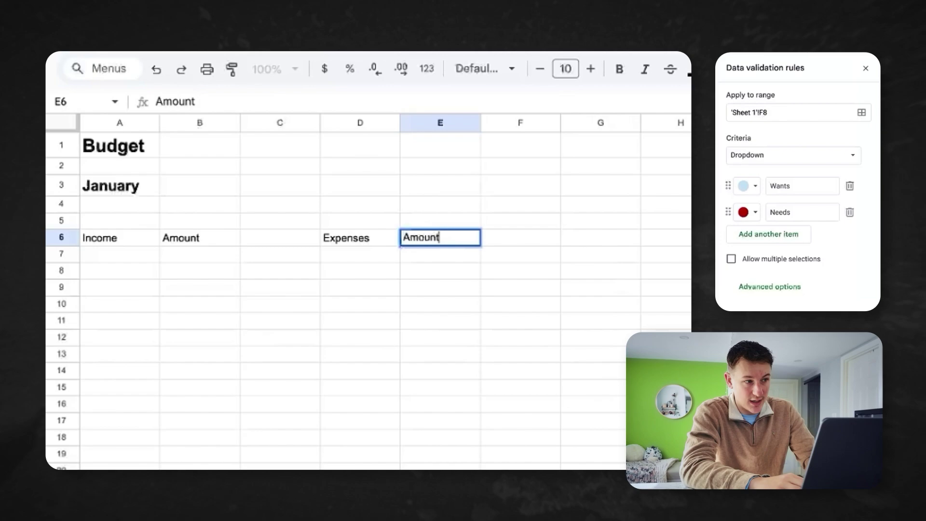
key(Tab)
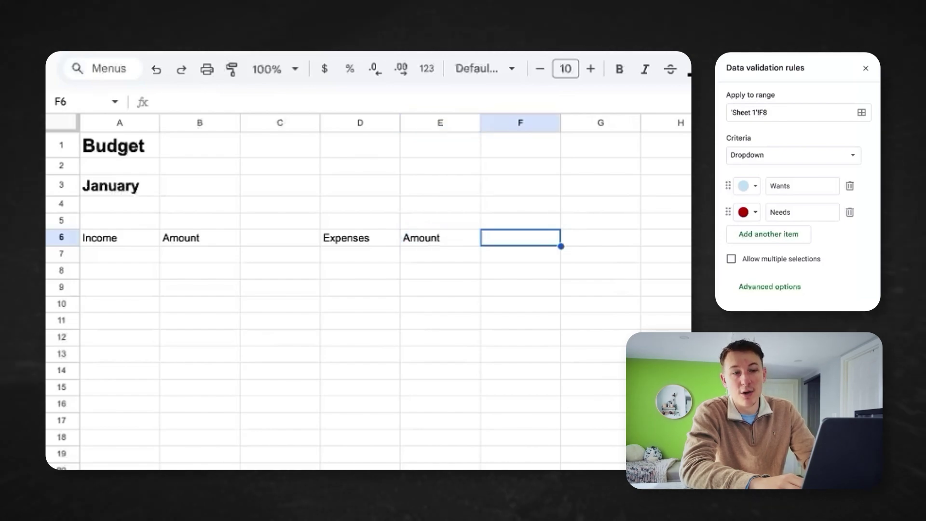
text(Category)
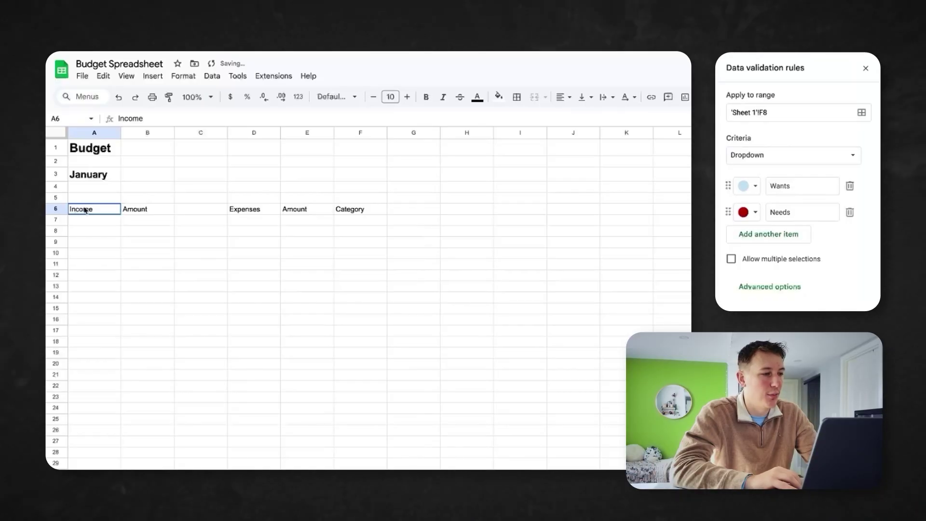
Bold the header ranges A6:B6 and D6:F6 and give each an outer border.
click(518, 98)
click(595, 126)
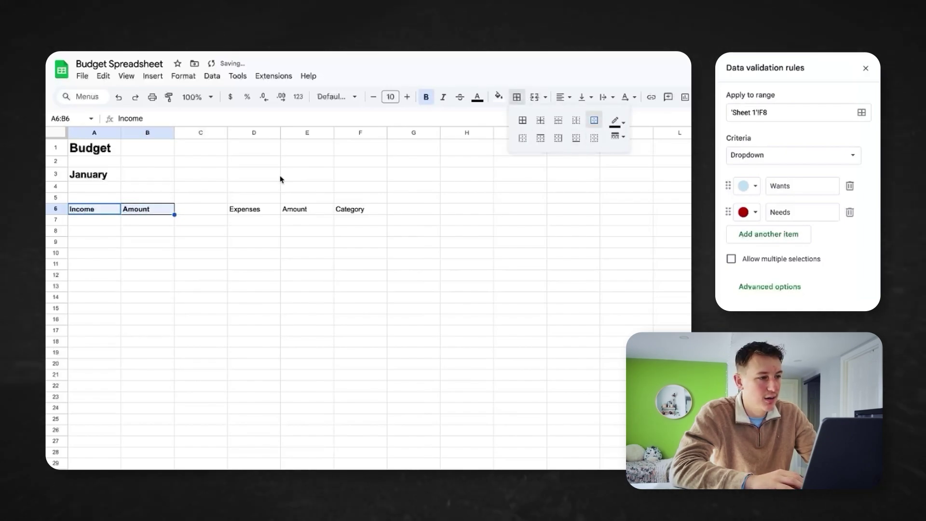
drag(249, 209, 354, 210)
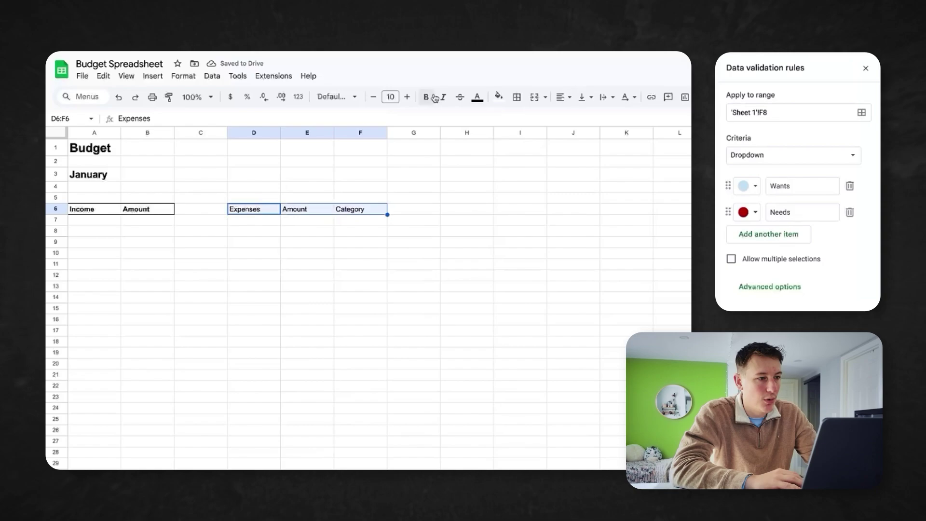
click(515, 98)
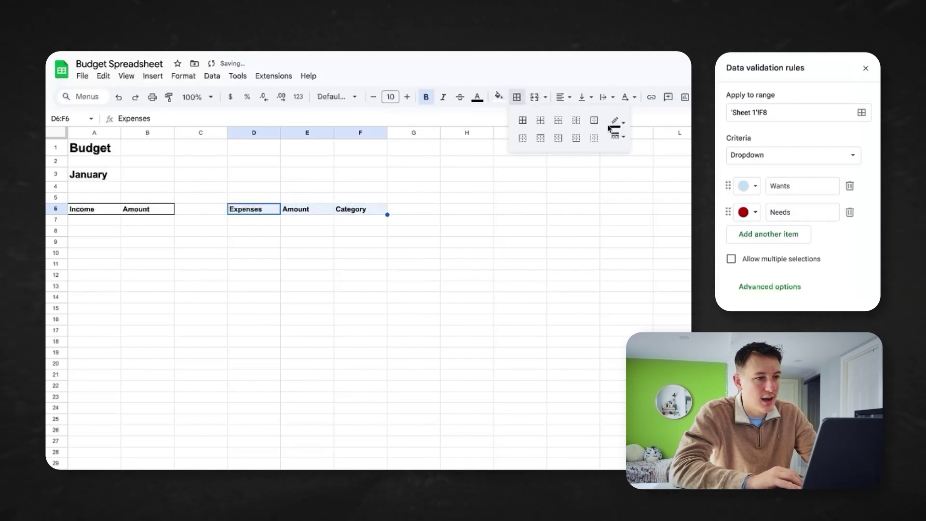
Fill the Expenses headers D6:F6 with light red and the Income headers A6:B6 with light green.
click(499, 96)
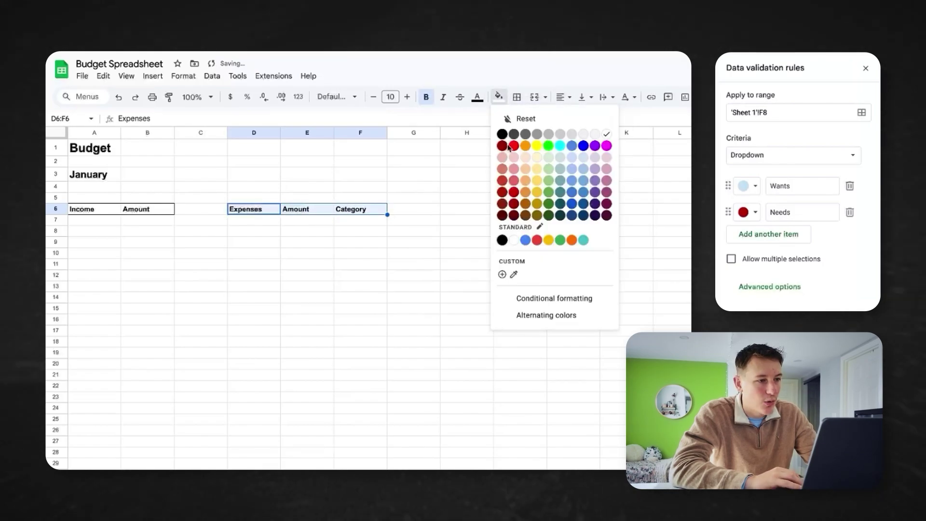
click(516, 175)
drag(75, 212, 151, 216)
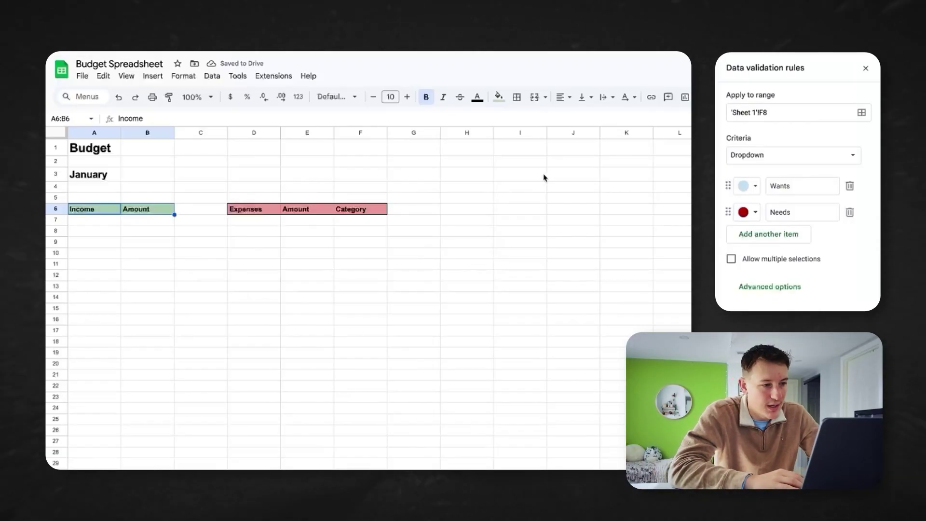
Apply the Currency number format to the whole income Amount column B.
click(149, 130)
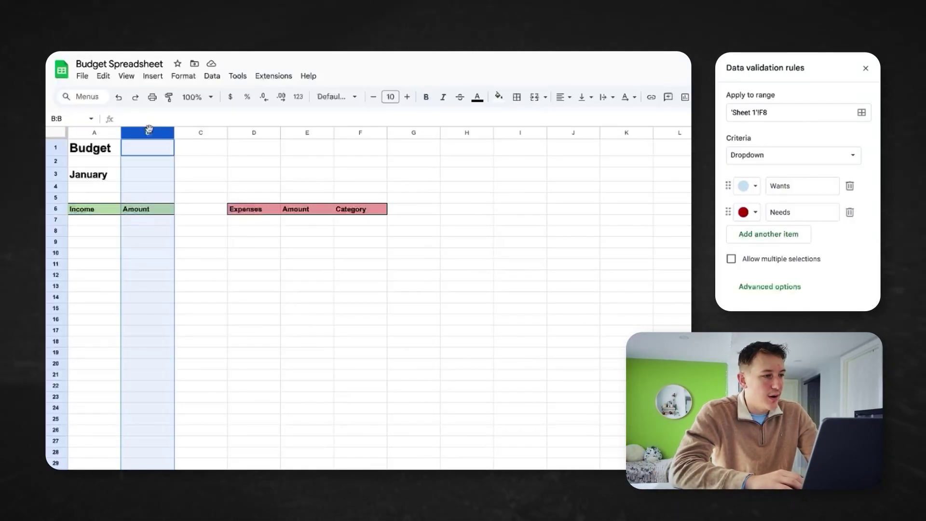
click(183, 76)
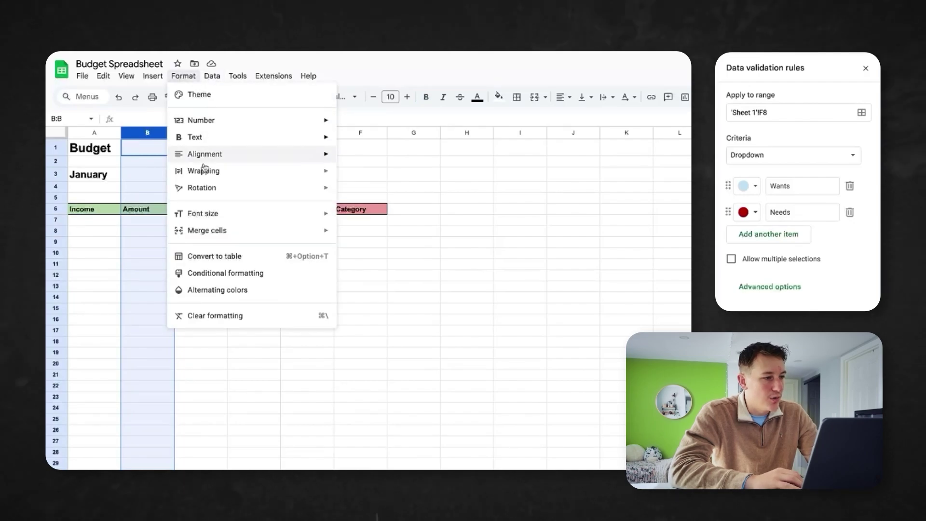
mouse_move(205, 177)
mouse_move(223, 120)
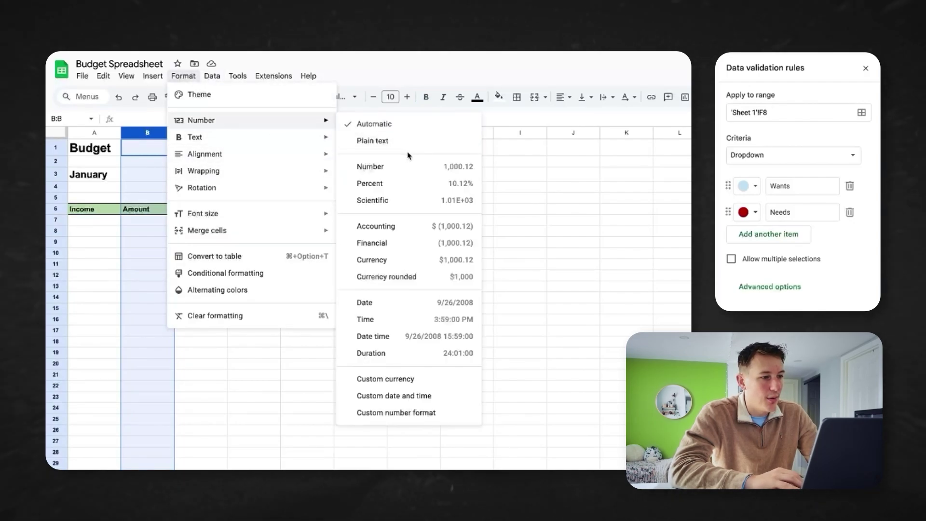
click(391, 260)
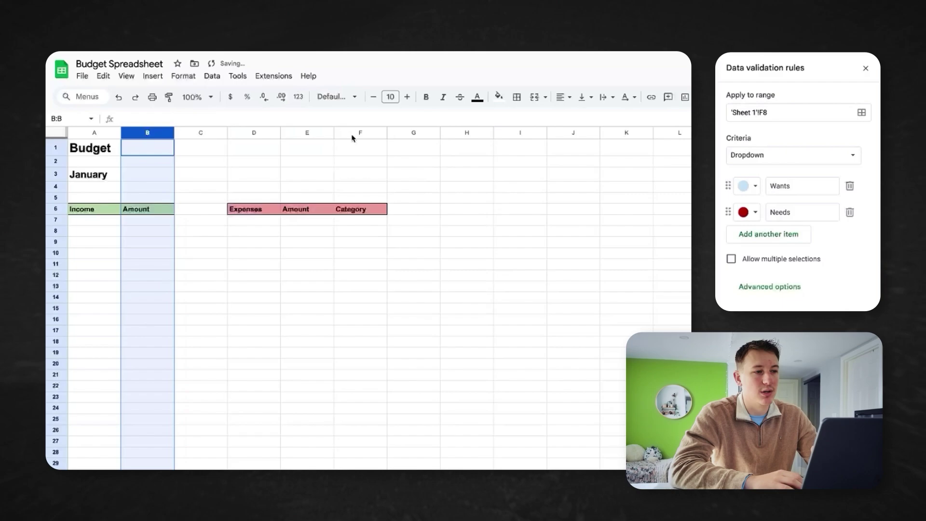
Apply the Currency number format to the whole expenses Amount column E.
click(308, 134)
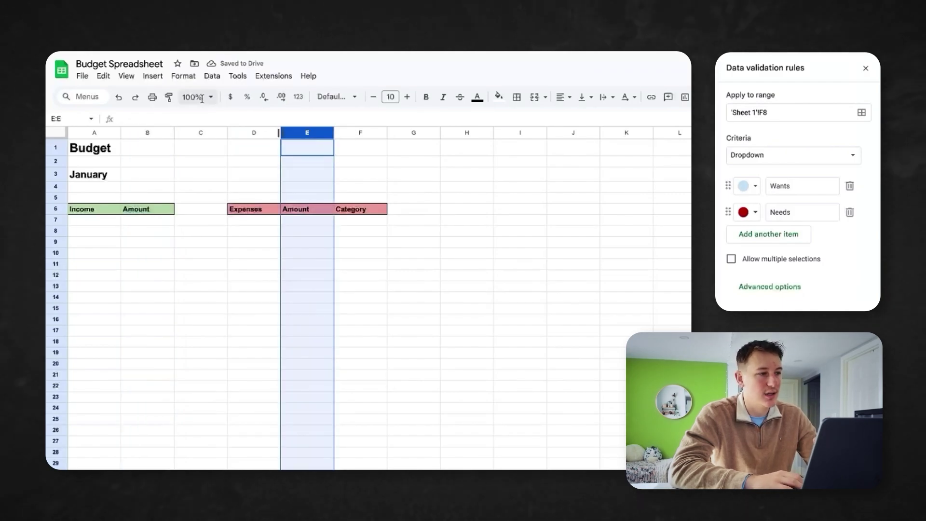
click(183, 75)
mouse_move(195, 127)
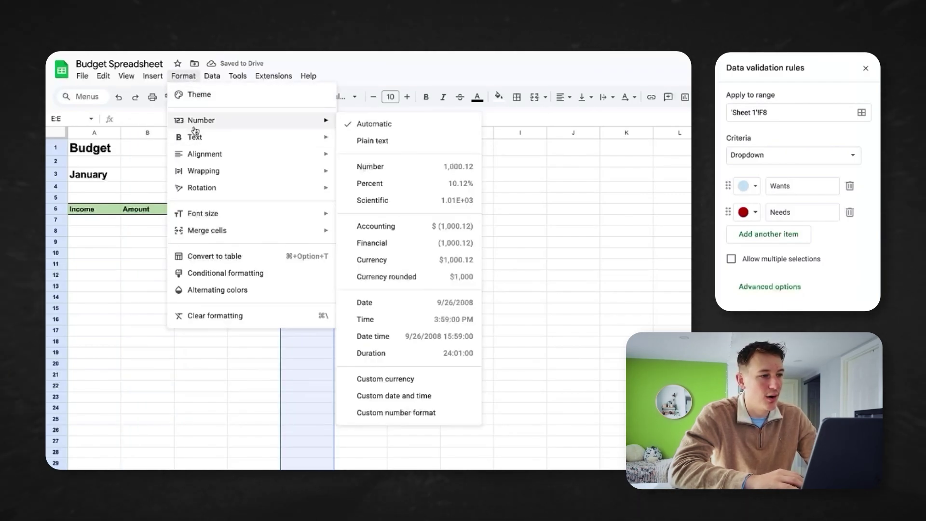
click(372, 260)
Enter the summary labels Total Income in cell H6 and Total Expenses in cell H7.
click(466, 193)
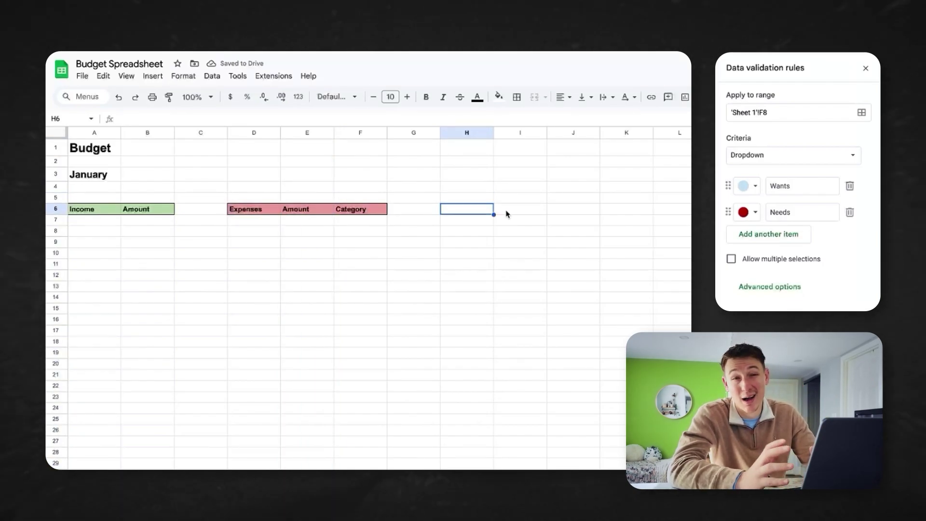
text(Total Income)
key(Return)
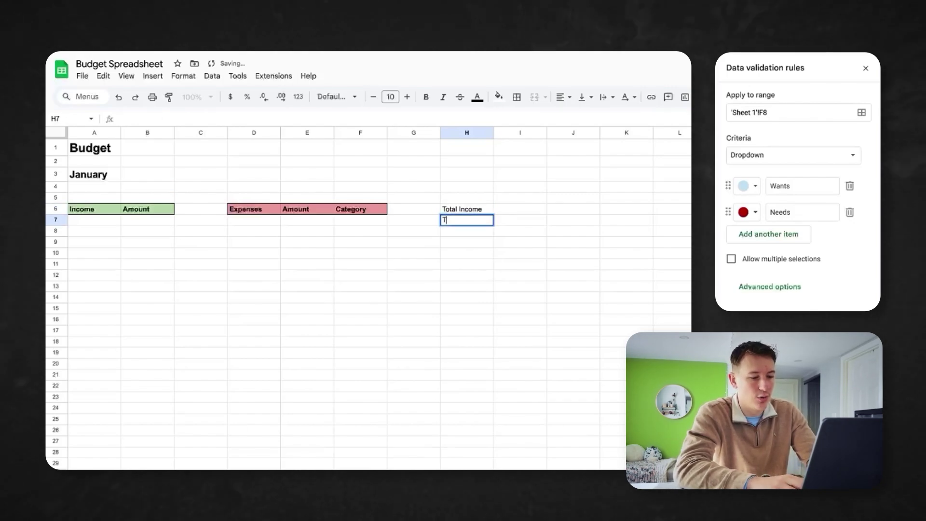
text(Total Expenses)
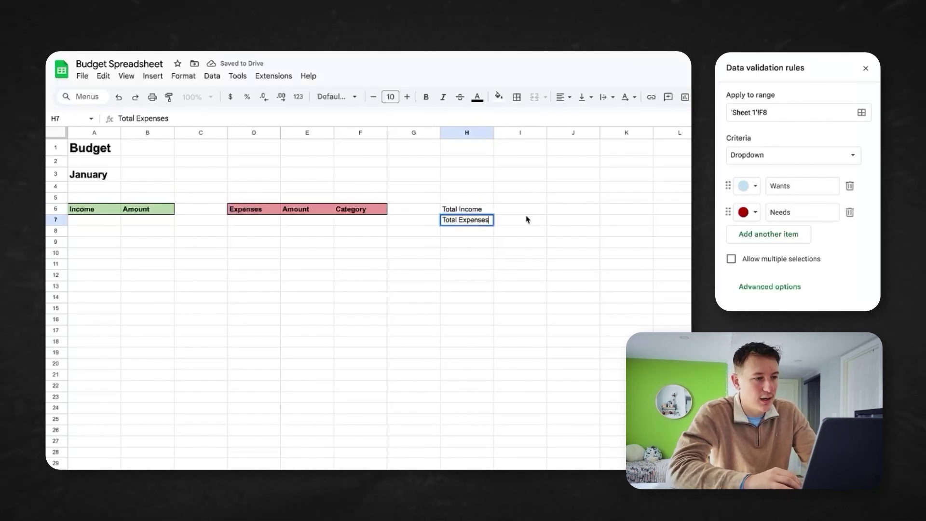
Fill the Total Income cell with light green and the Total Expenses cell with light red.
click(475, 211)
click(501, 97)
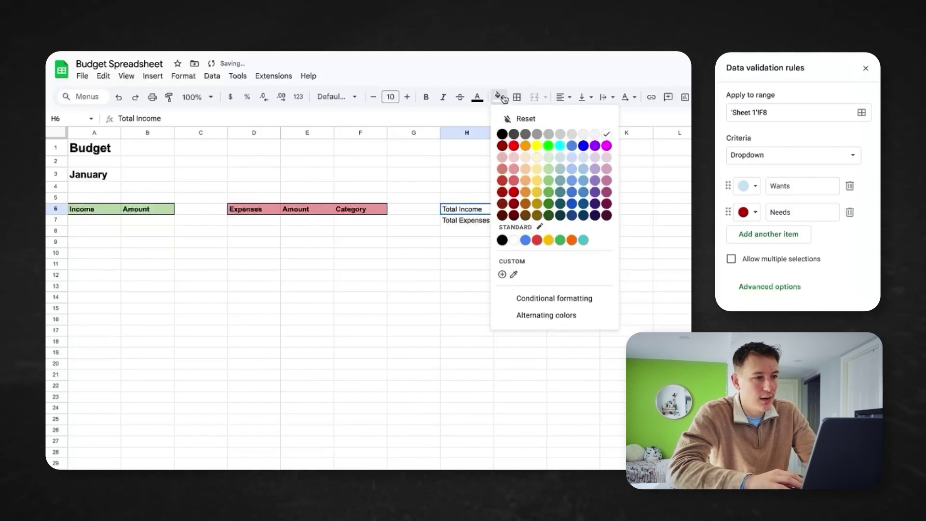
click(550, 170)
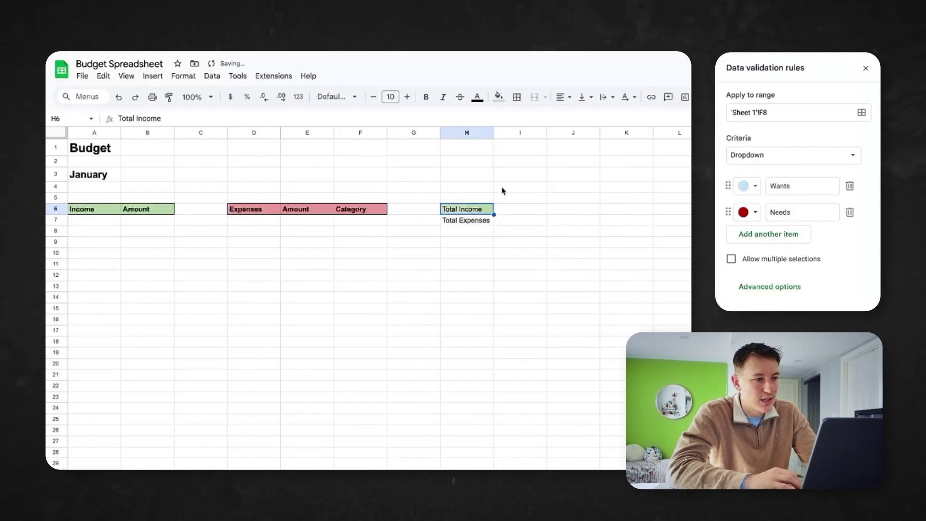
click(499, 98)
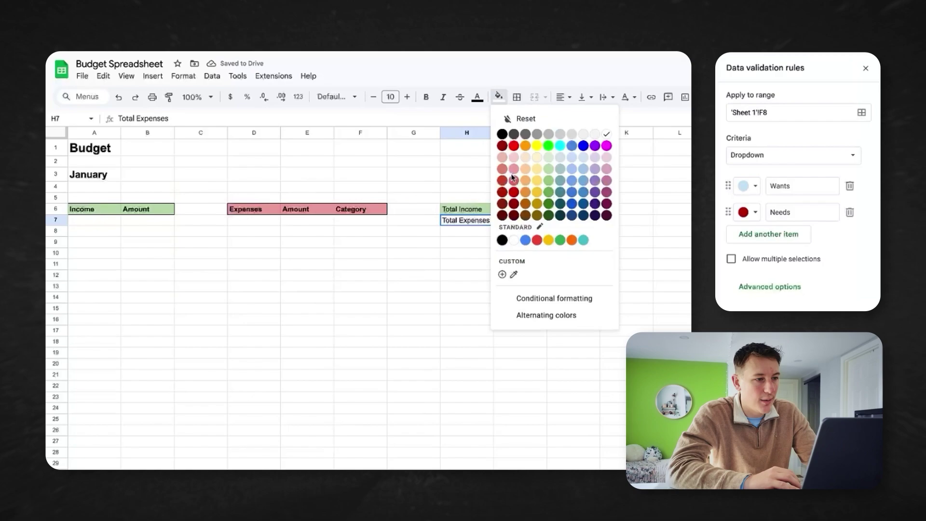
click(514, 169)
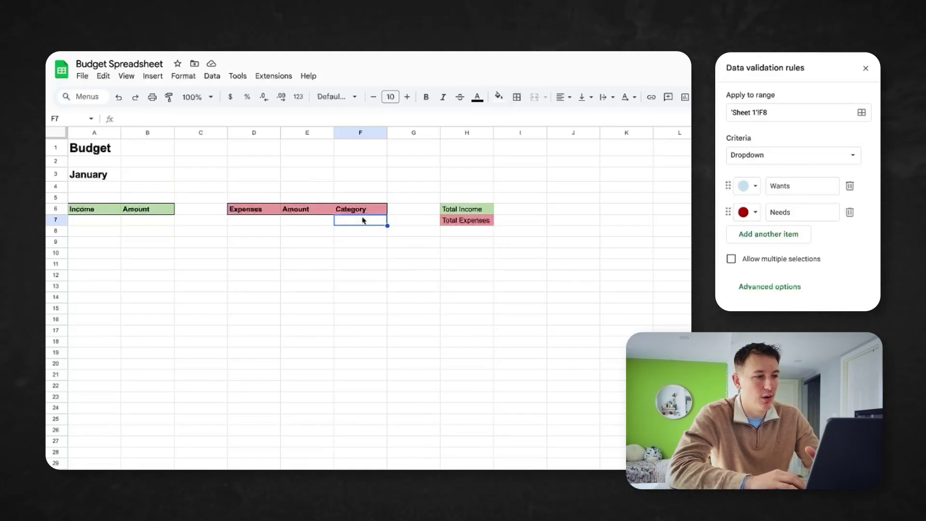
Add a dropdown to cell F7 with the options Wants and Needs, and colour the Needs option dark red.
right_click(363, 220)
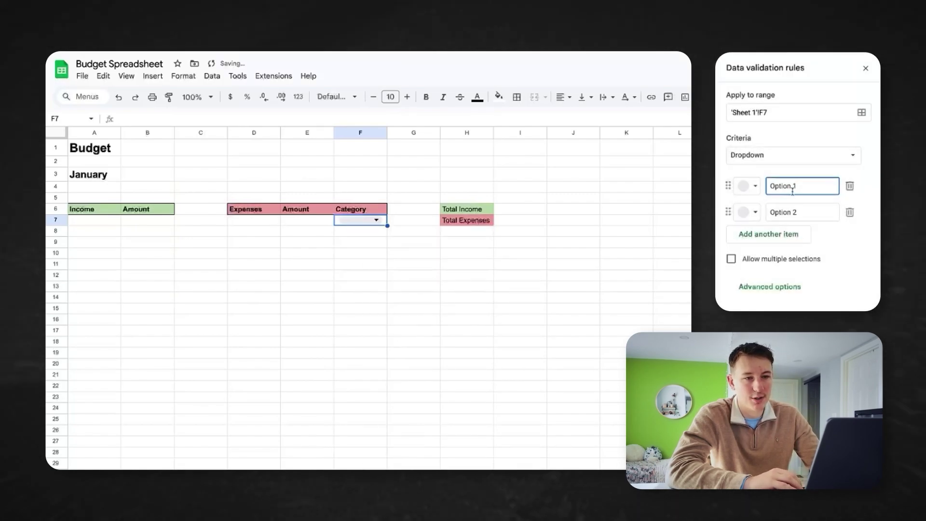
text(ants)
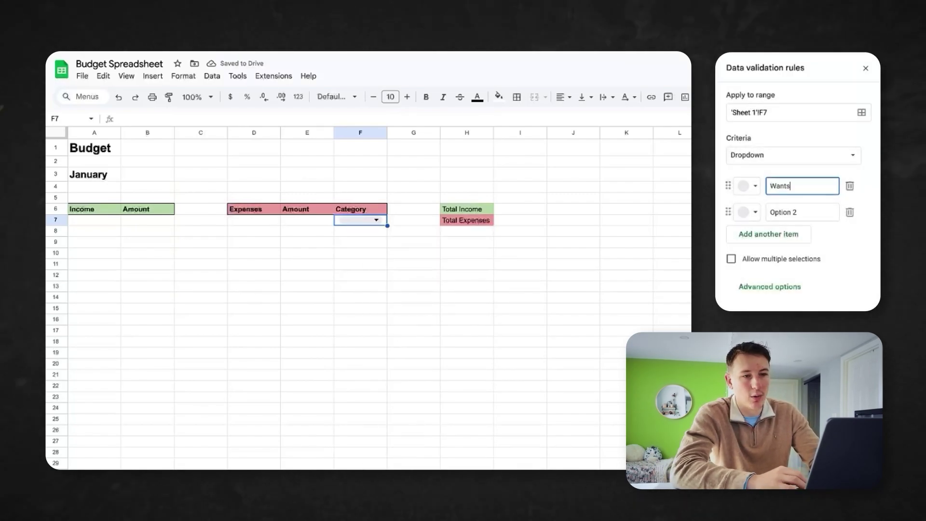
triple_click(816, 214)
text(Needs)
click(760, 214)
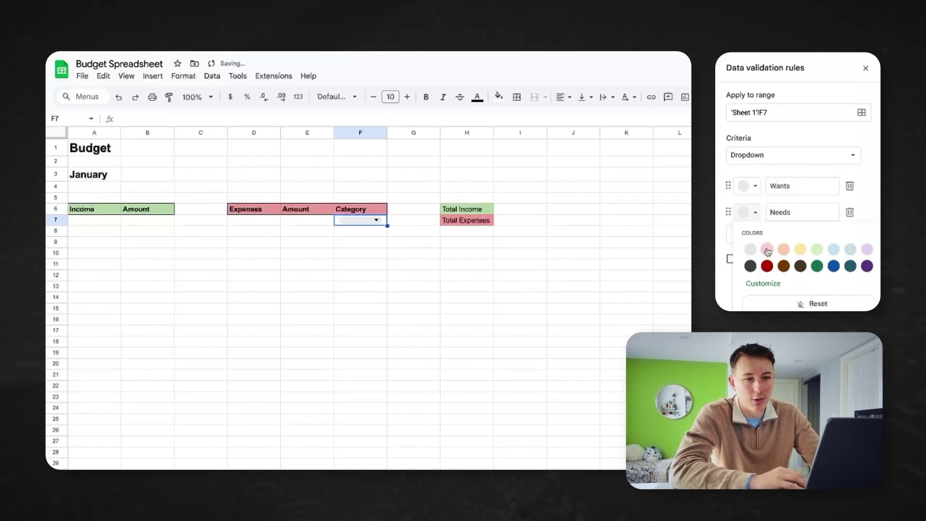
click(768, 267)
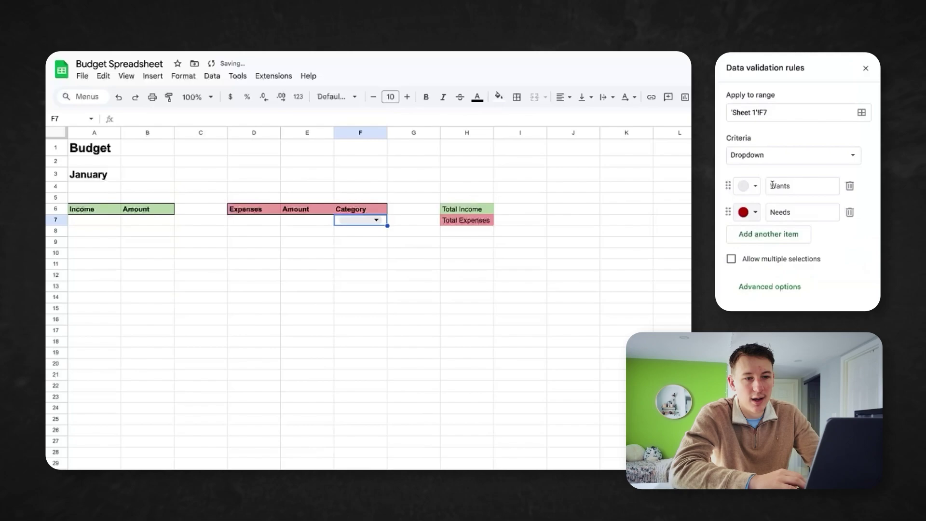
Colour the Wants dropdown option dark blue and try out the Wants and Needs options in cell F7.
click(757, 187)
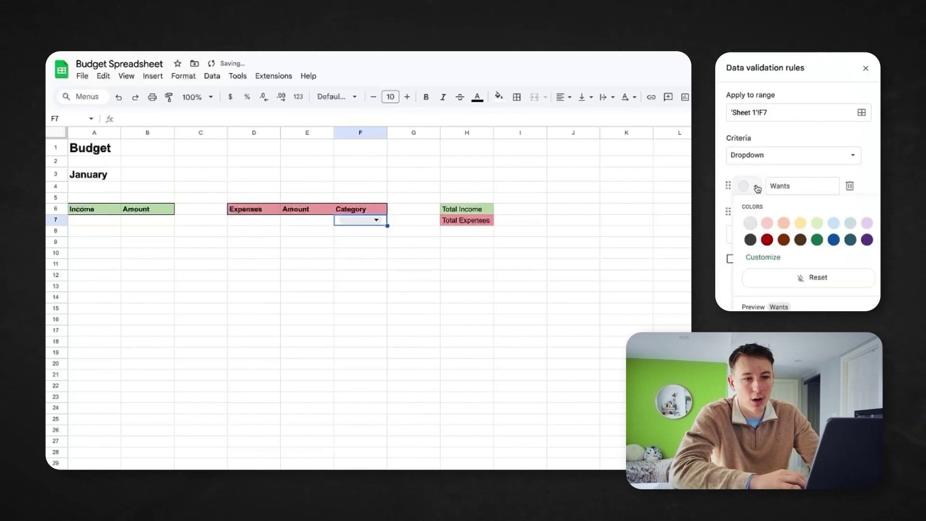
click(835, 240)
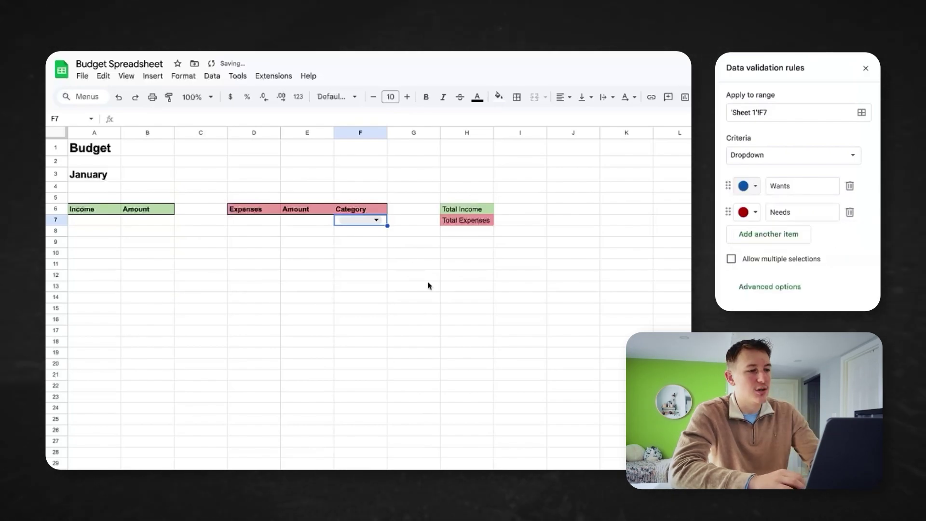
click(376, 220)
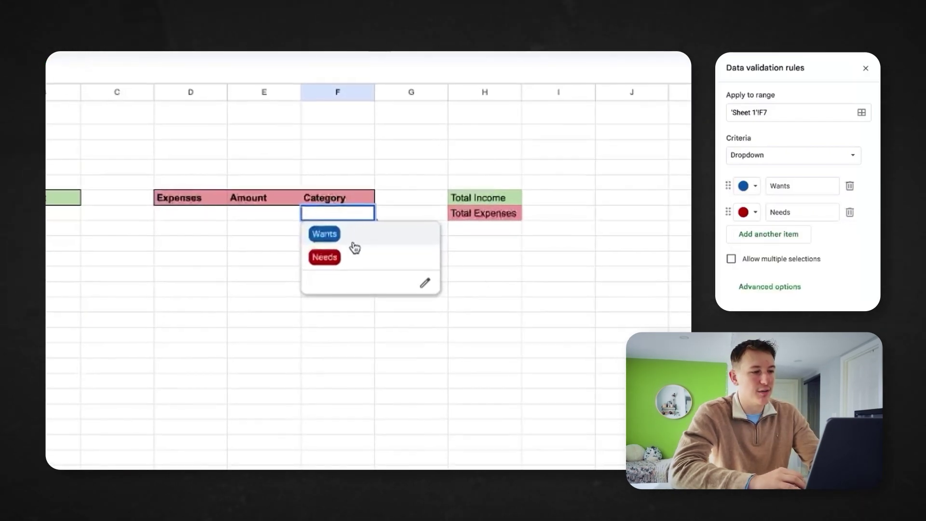
click(356, 236)
click(360, 216)
click(356, 257)
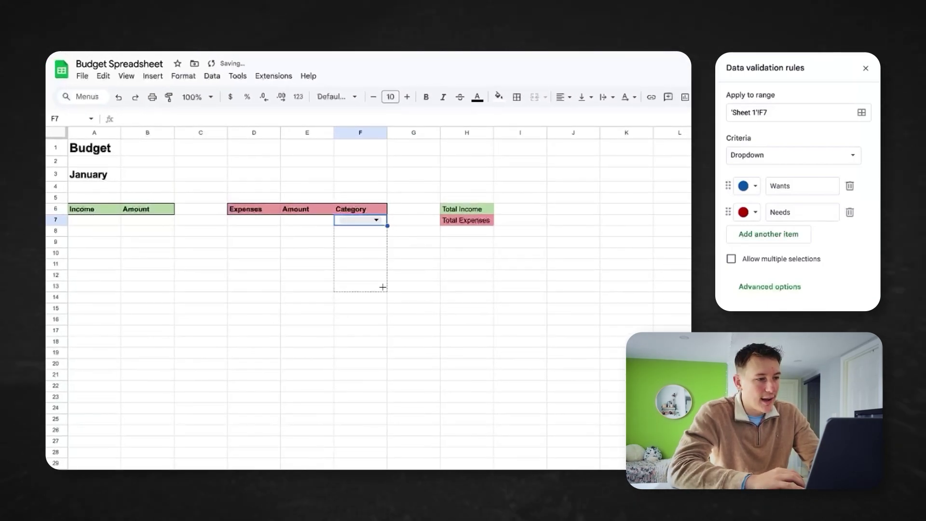
Fill the Category dropdown from cell F7 down through F28.
drag(383, 287, 364, 408)
drag(361, 449, 363, 454)
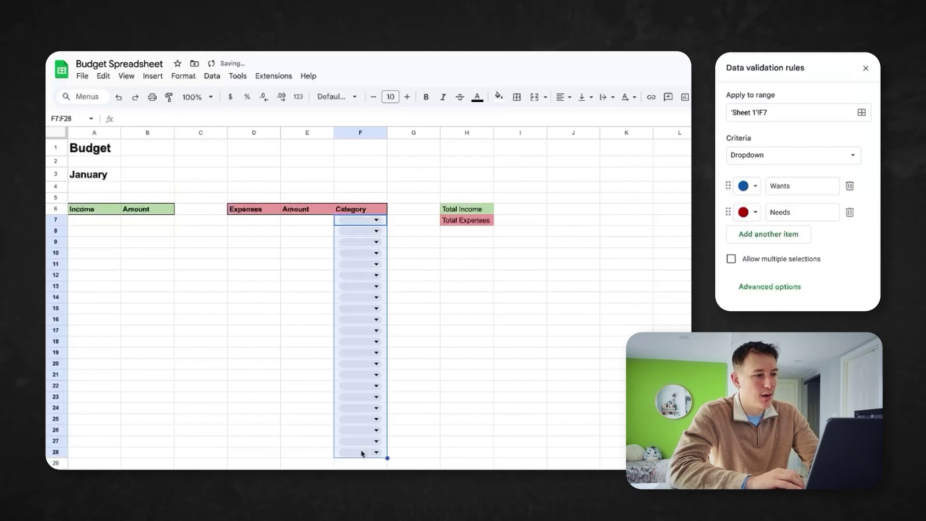
Fill the income table body A7:B28 with the palest green, lighter than its header row.
click(89, 213)
drag(115, 223, 135, 461)
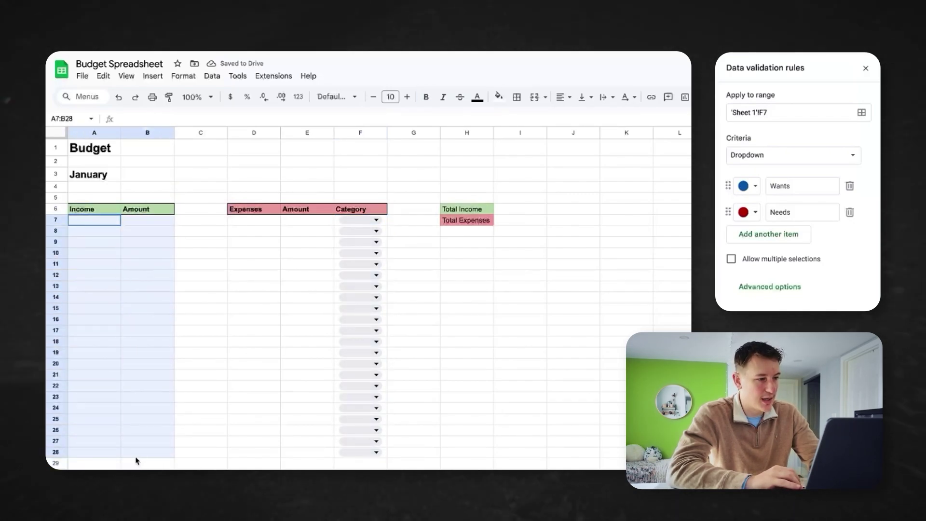
click(498, 98)
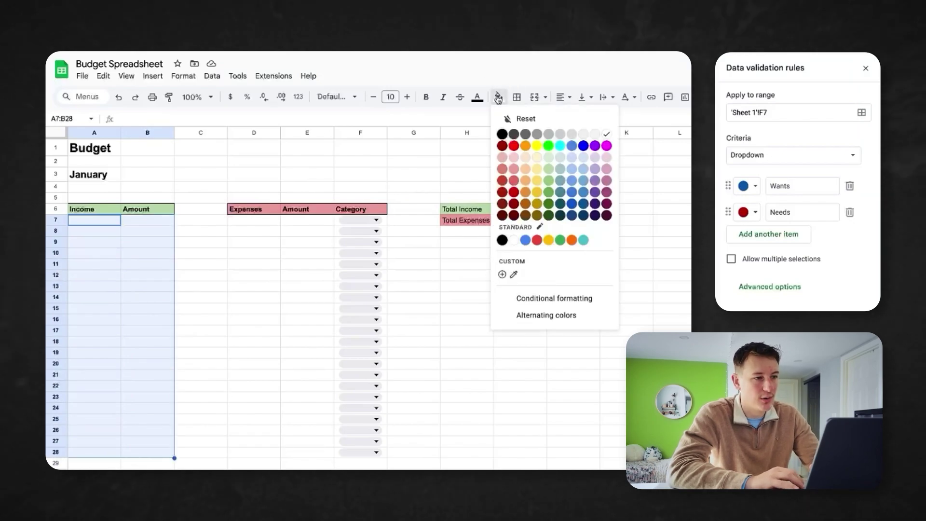
click(551, 160)
click(176, 261)
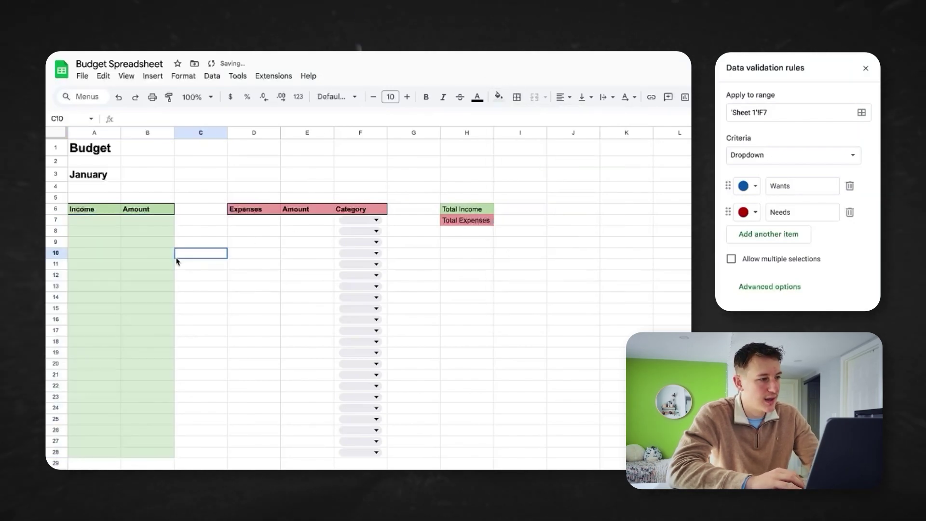
Fill the expenses table body D7:F28 with a pale red, lighter than its header row.
drag(230, 220, 361, 453)
click(497, 96)
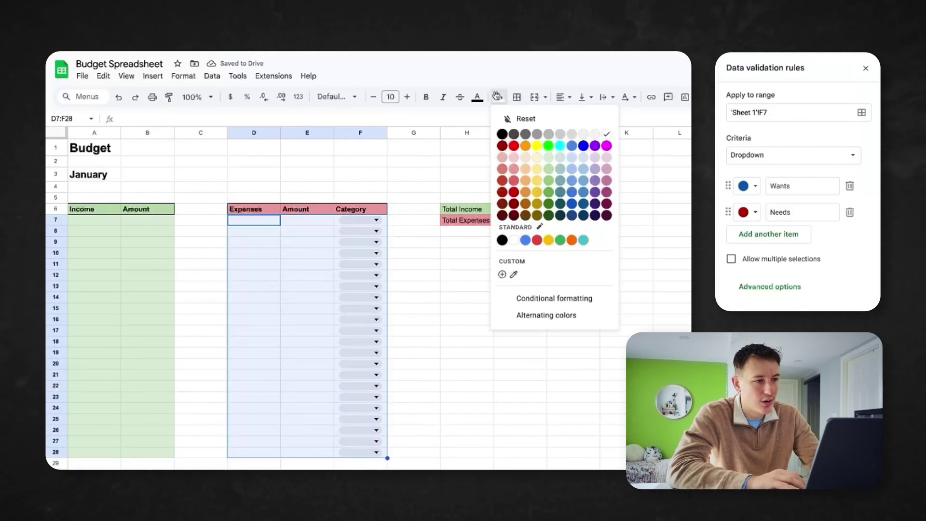
click(518, 161)
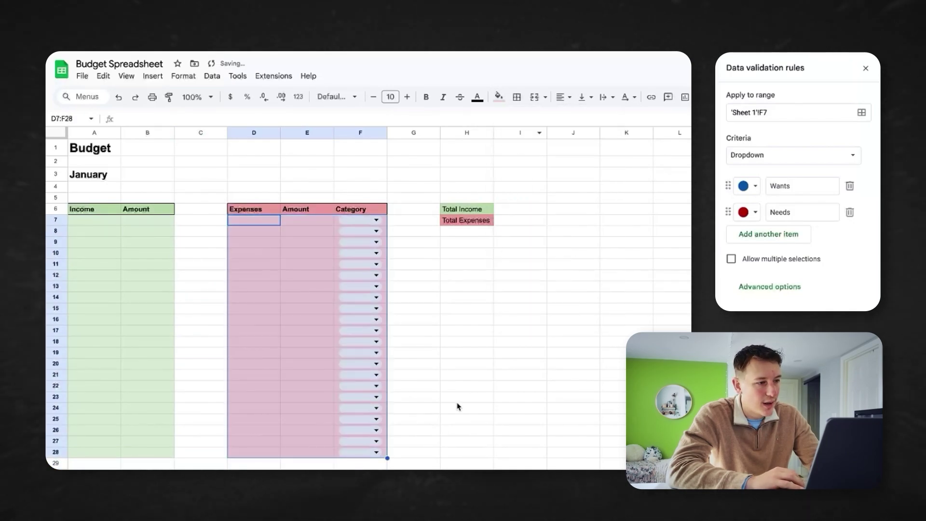
click(462, 401)
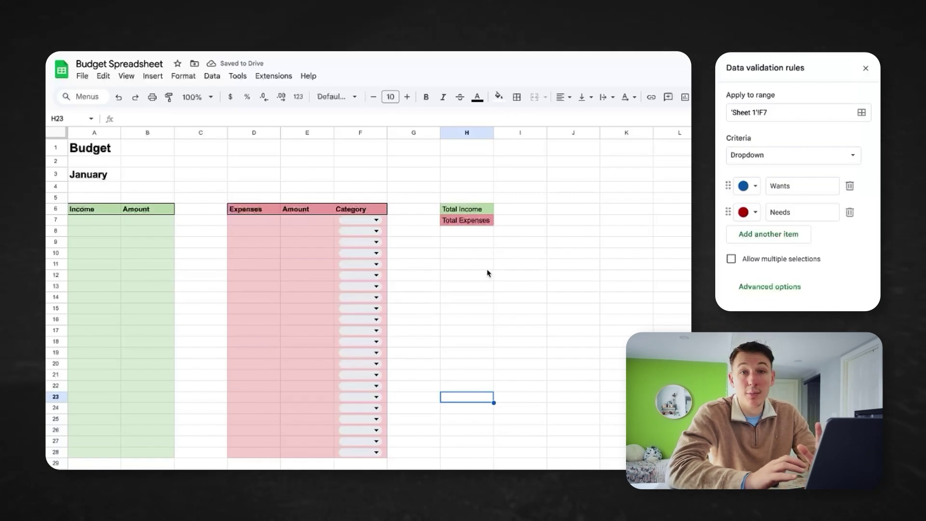
Bold the labels in H6:H7 and enter a SUM formula over B:B in I6 beside Total Income.
drag(479, 211, 478, 221)
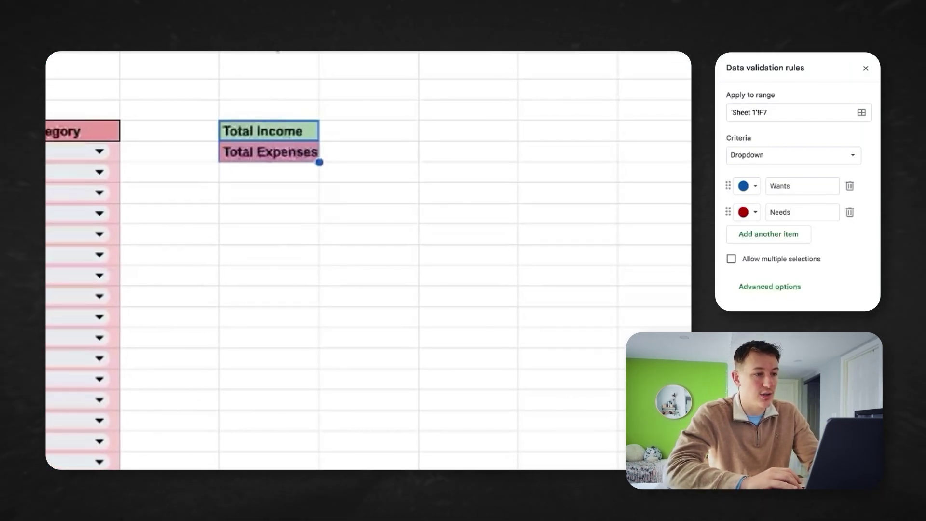
click(347, 137)
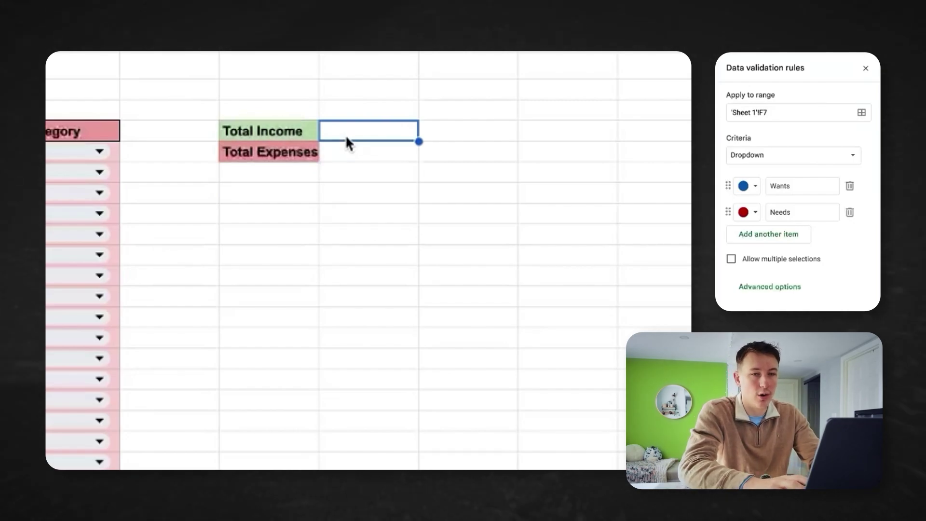
text(=Sum)
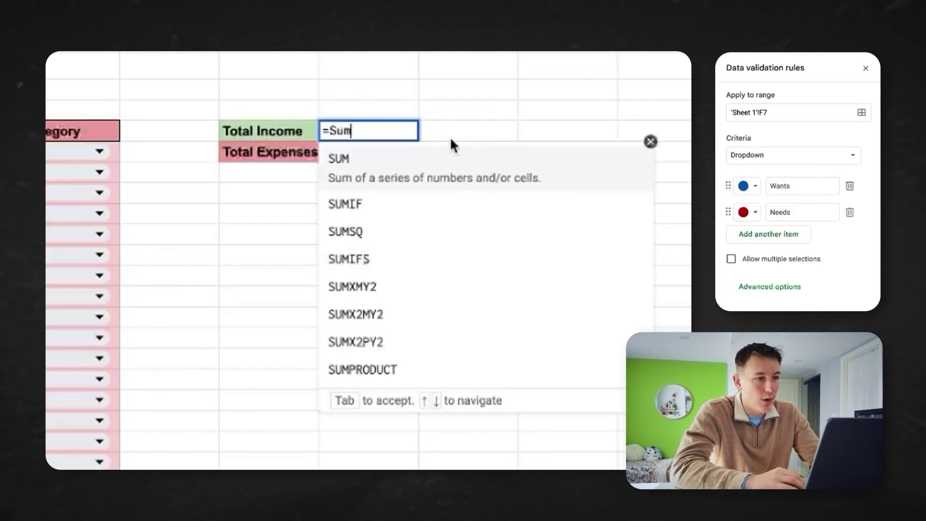
click(428, 169)
text(B:B)
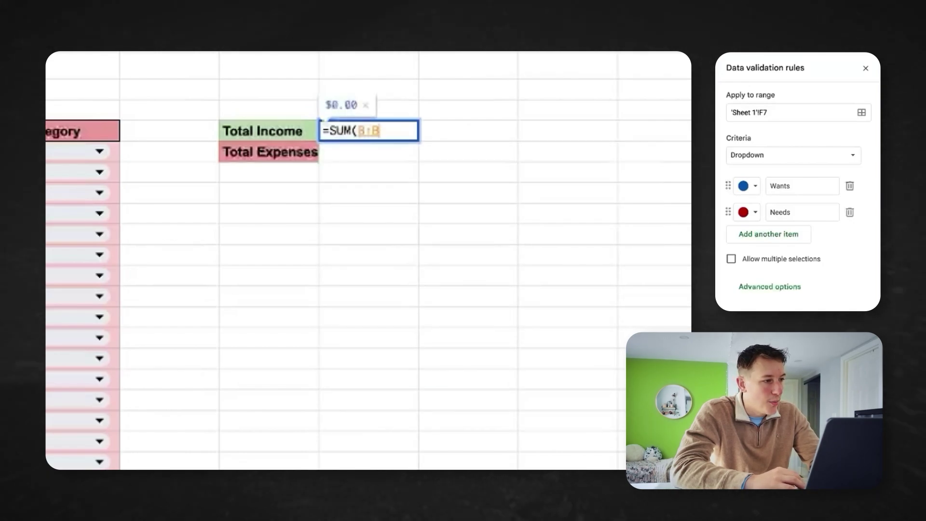
key(Return)
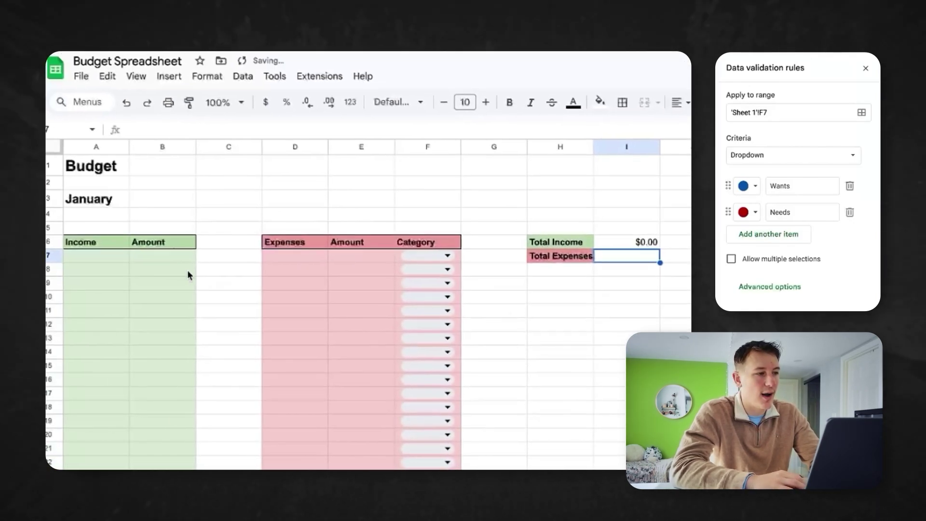
Enter the sample income amounts 1500 in B7 and 500 in B8.
click(177, 255)
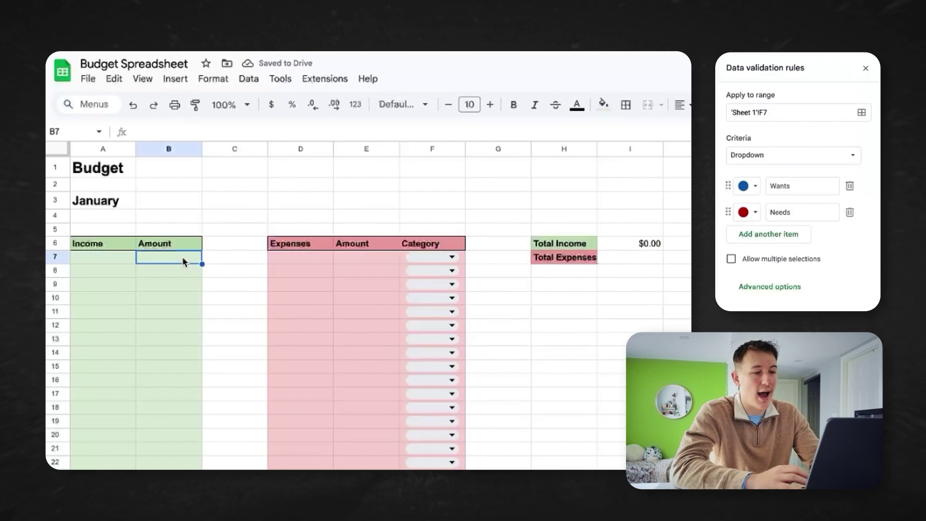
text(1500)
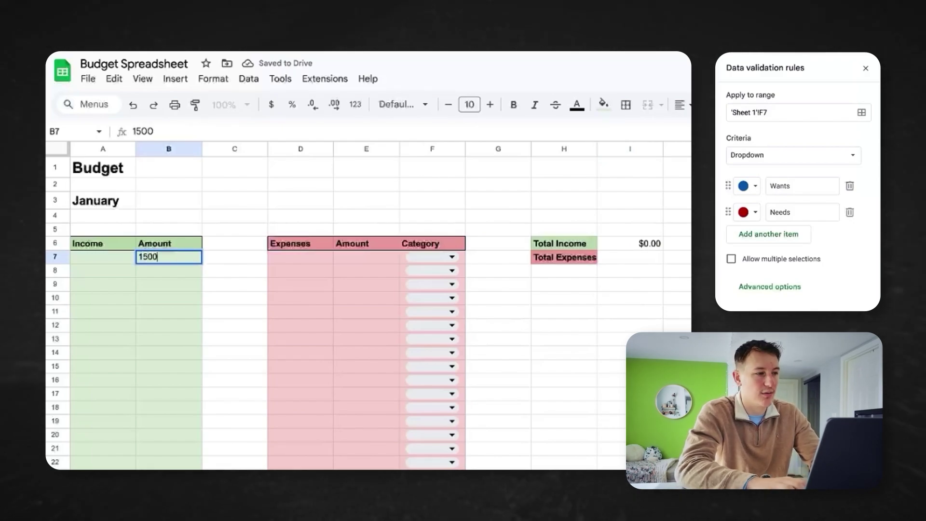
key(Return)
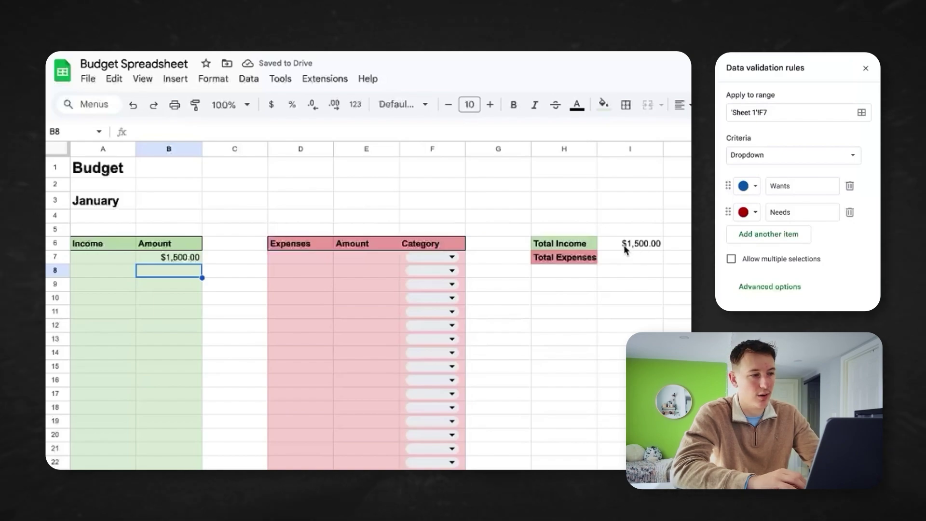
text(500)
key(Return)
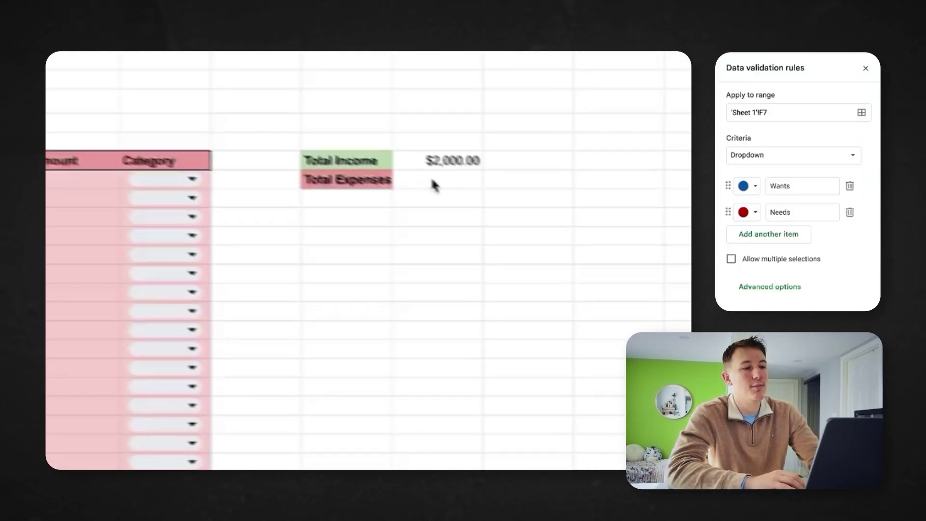
text(=sum)
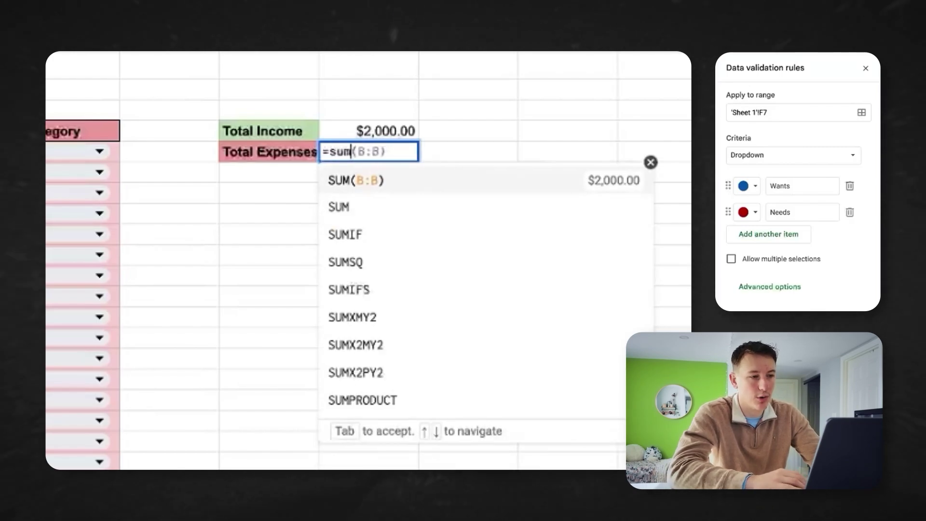
click(405, 187)
key(Return)
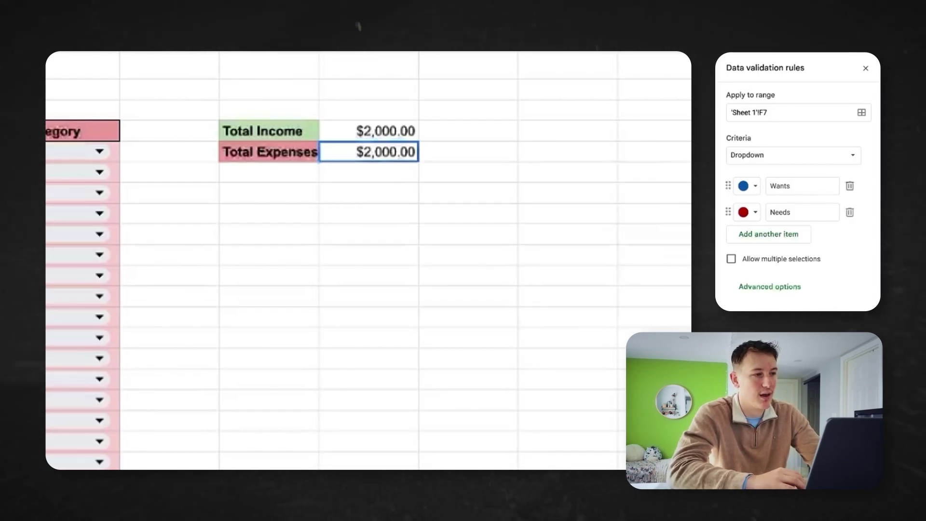
click(390, 146)
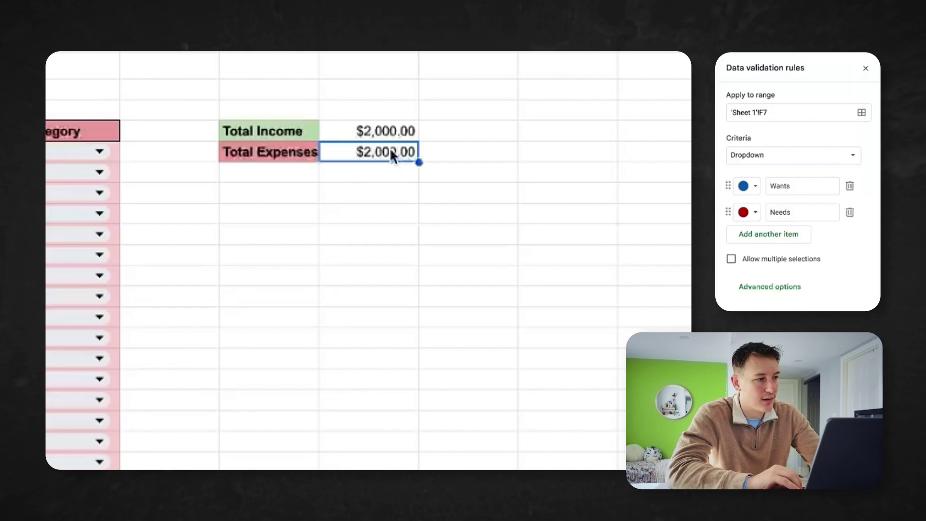
key(Delete)
Enter a SUM formula in I7 beside Total Expenses that adds up the expenses Amount column E.
text(=sum)
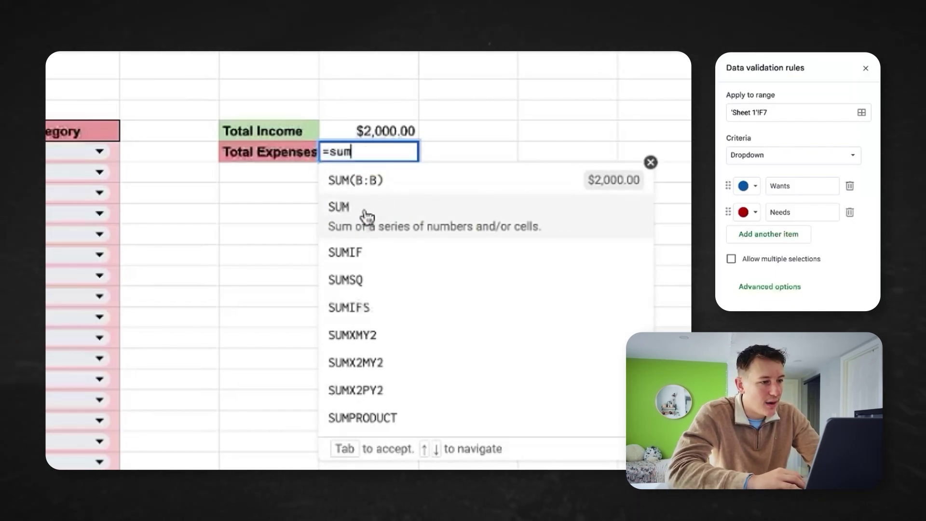
click(365, 211)
key(Tab)
key(Return)
Enter the sample expense amounts 50 in E7 and 100 in E8.
click(227, 202)
text(50)
key(Return)
text(100)
key(Return)
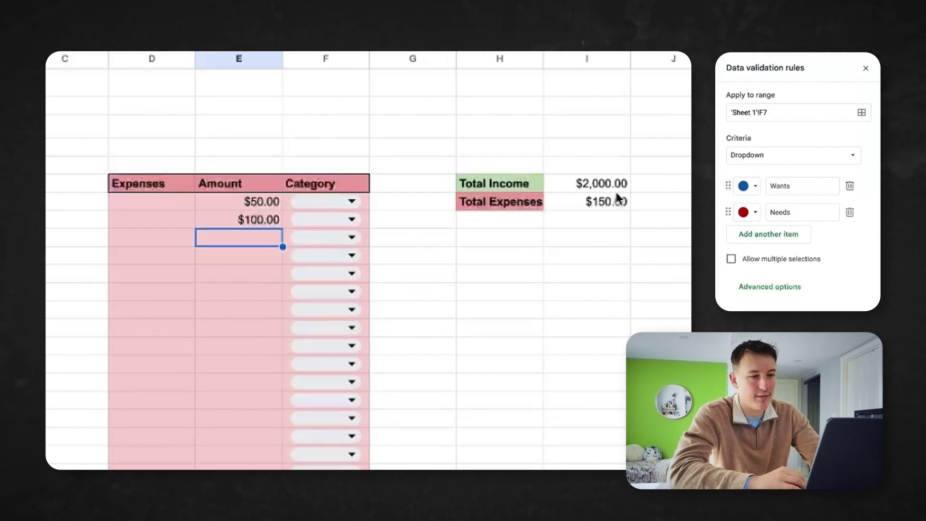
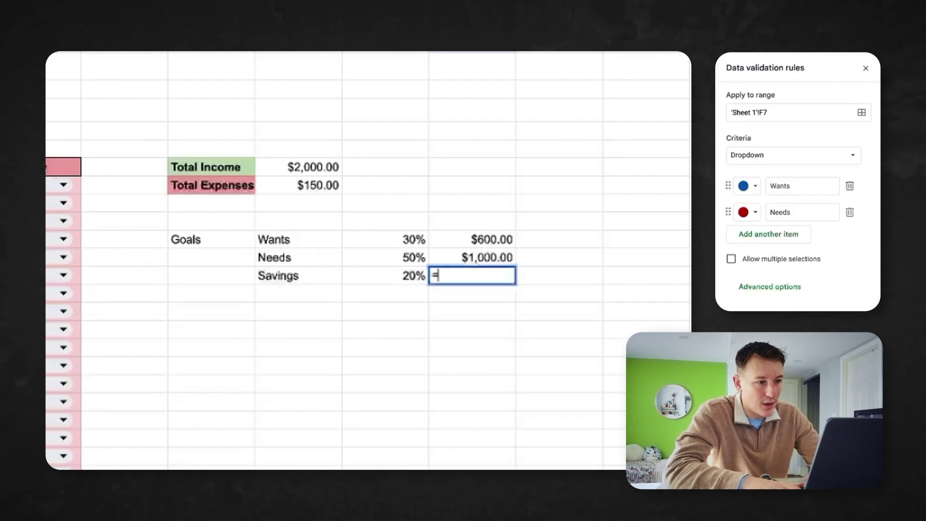
Complete the Savings goal formula in K12, multiplying J12 by an absolute reference to the Total Income value in I6.
click(414, 279)
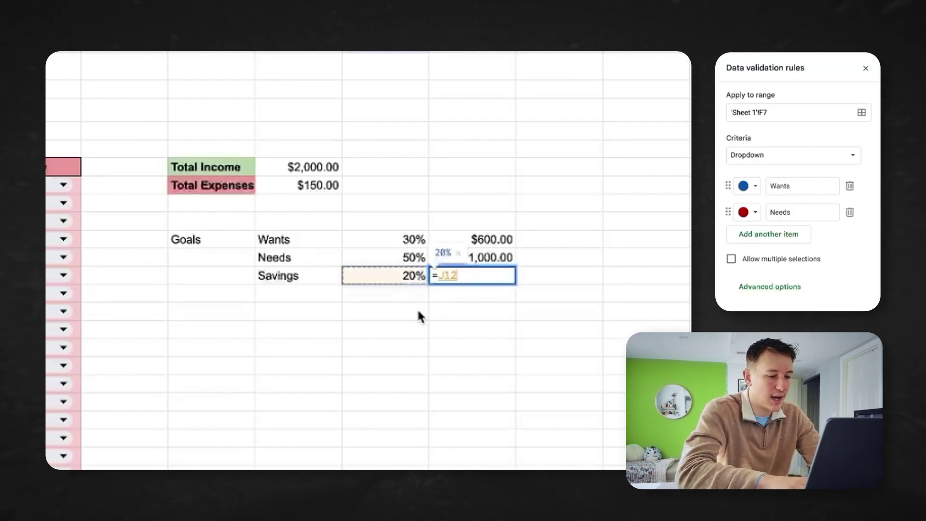
text(*)
click(313, 167)
key(F4)
key(Return)
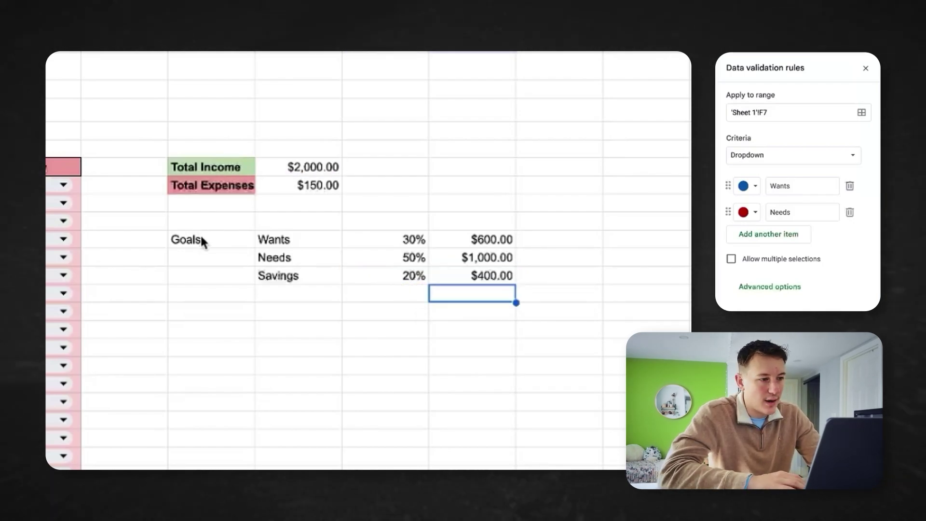
Bold the Goals, Wants, Needs and Savings labels in H10:I12.
drag(202, 239, 289, 277)
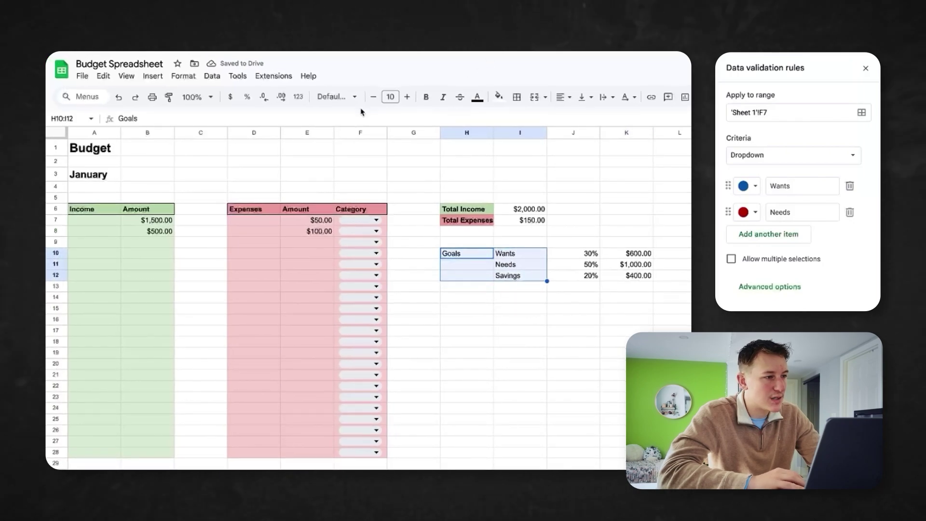
click(425, 97)
click(520, 295)
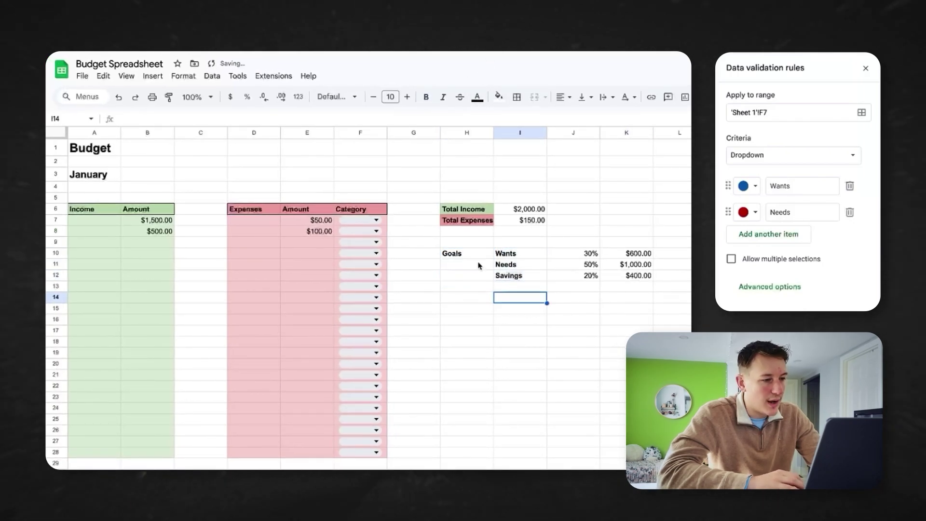
Fill the whole Goals block H10:K12 with light yellow.
drag(467, 254, 630, 285)
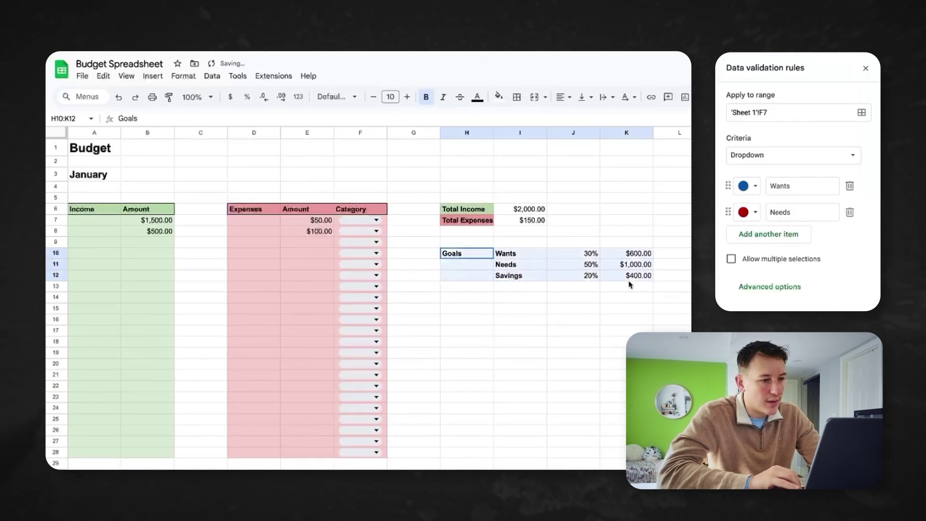
click(499, 96)
click(538, 166)
click(555, 393)
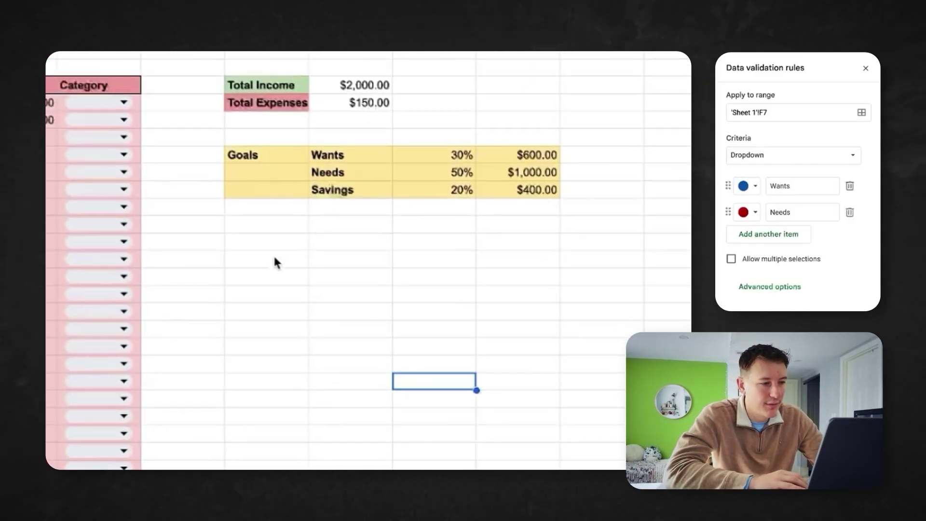
Enter the label Actuals in H16 and the labels Wants, Needs and Savings in I16:I18.
click(425, 301)
text(Actuals)
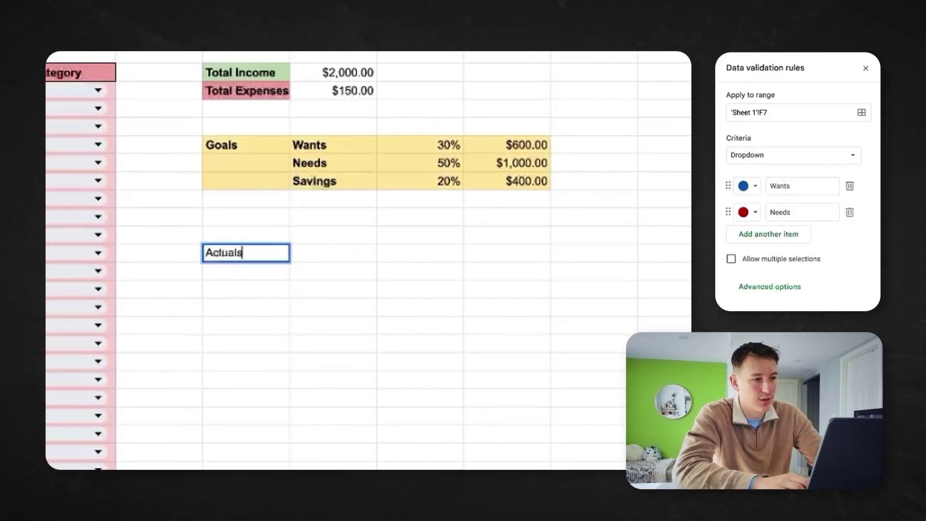
key(Tab)
text(Wants)
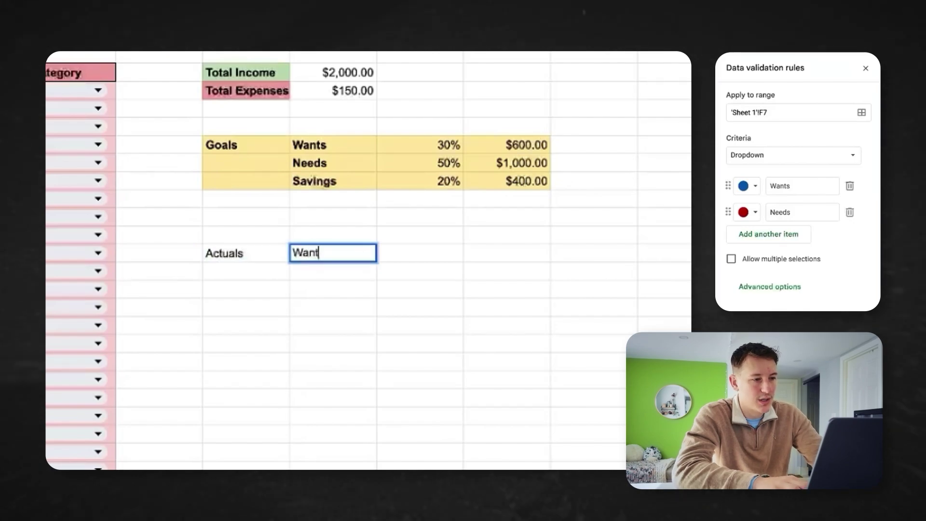
key(Return)
click(333, 271)
text(Need)
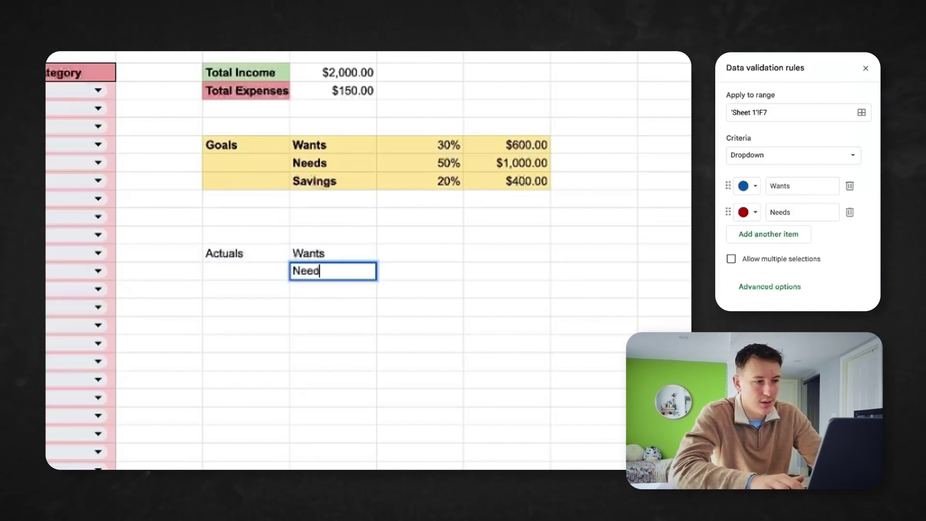
text(s)
key(Return)
text(Sa)
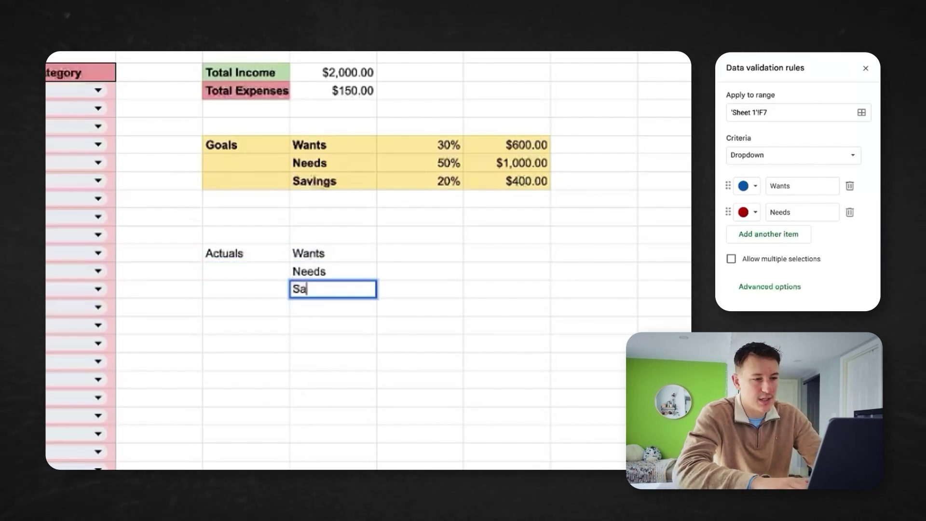
text(vings)
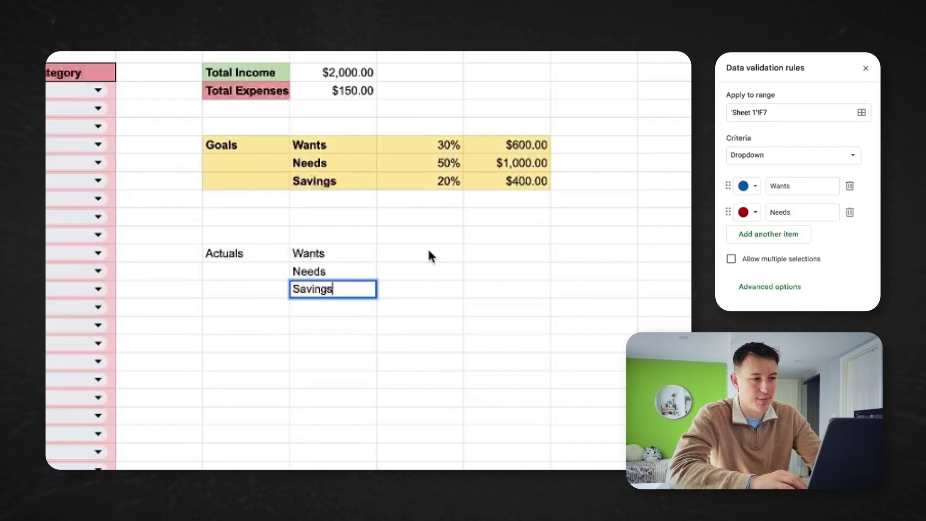
Enter a SUMIF formula in K16 that sums column E where column F equals "Wants".
click(511, 251)
text(=sum)
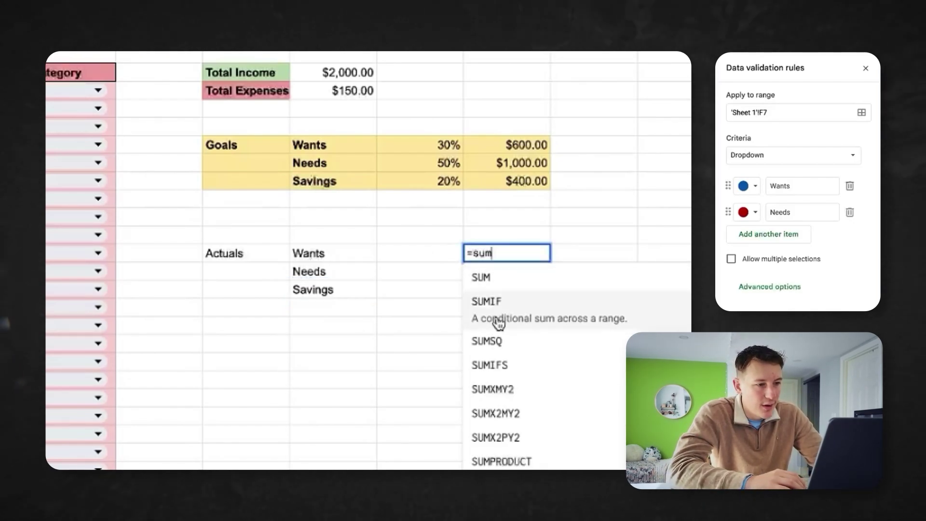
click(500, 318)
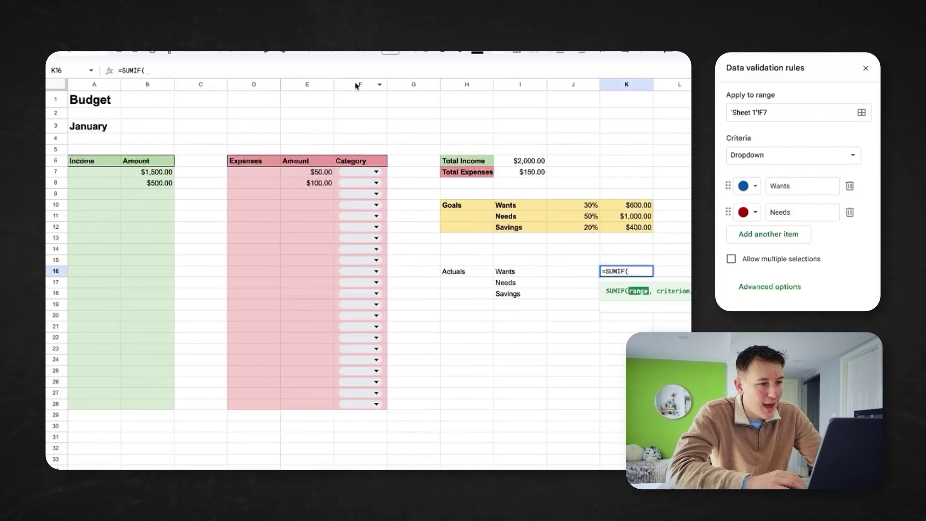
click(349, 80)
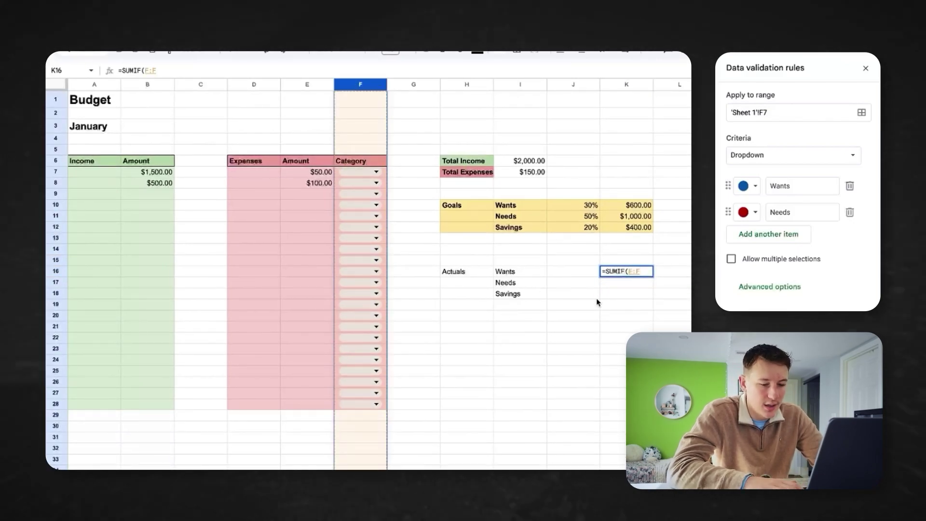
text(,"Wants")
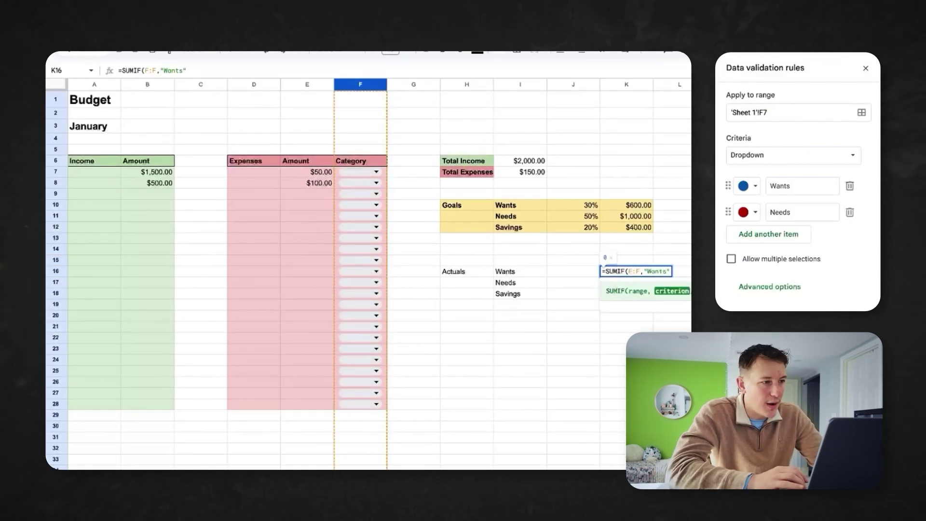
text(,)
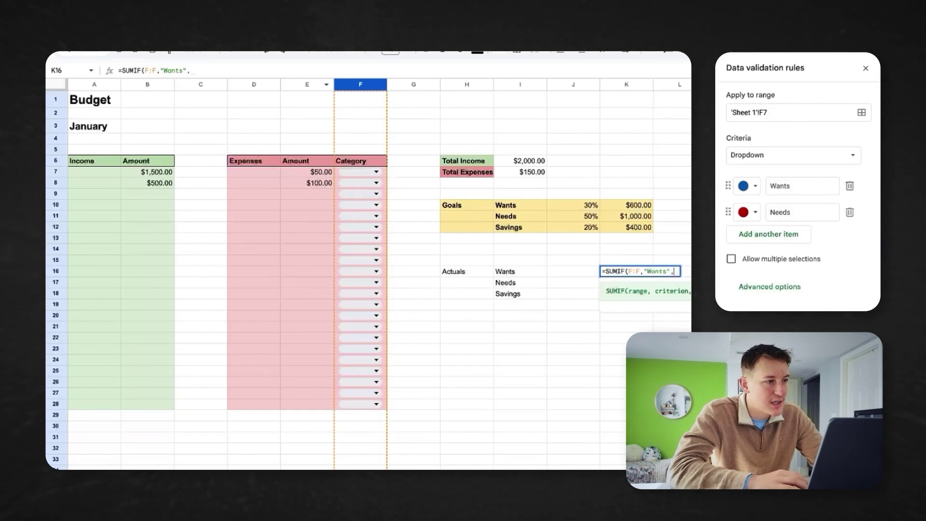
click(307, 84)
key(Return)
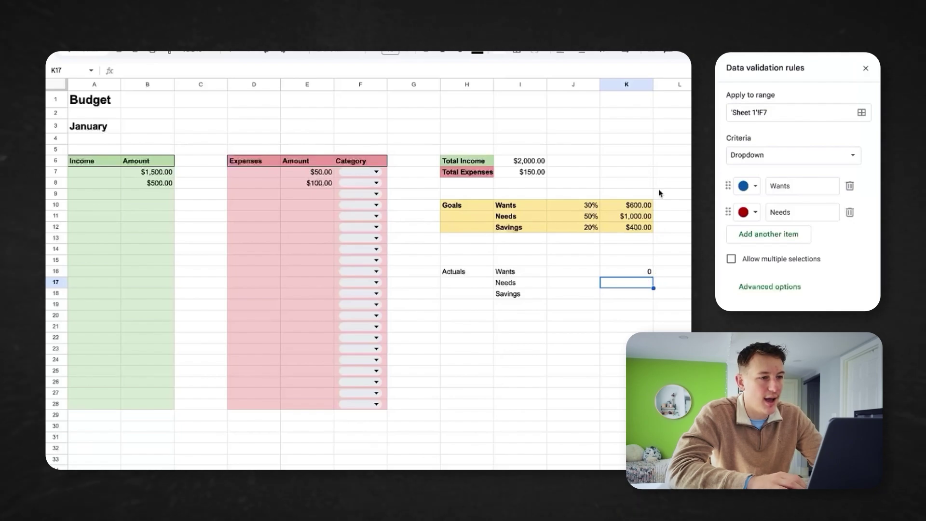
Format the whole of column K as Currency.
click(629, 84)
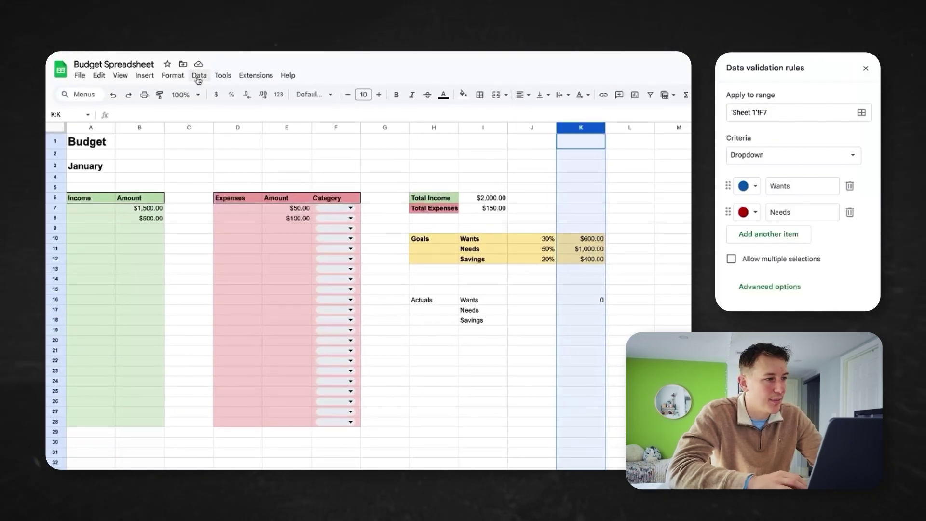
click(199, 76)
mouse_move(173, 76)
mouse_move(199, 116)
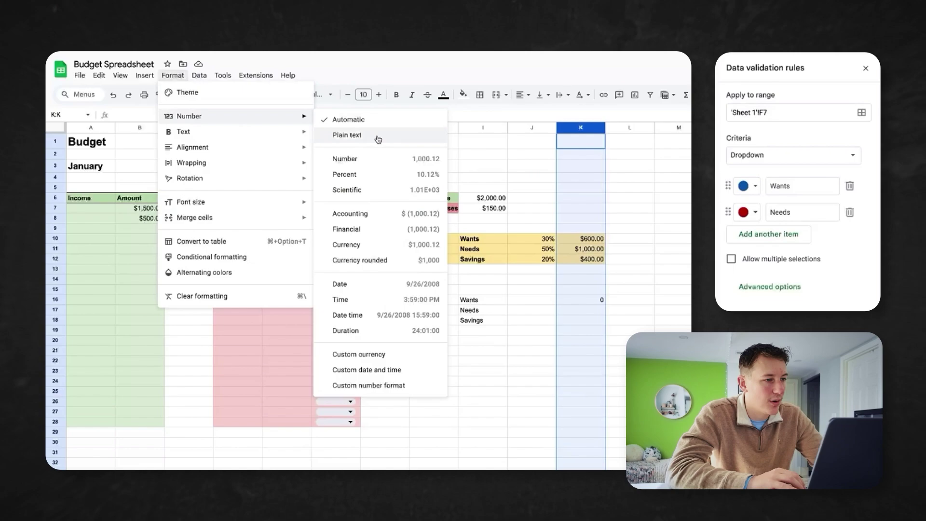
click(346, 244)
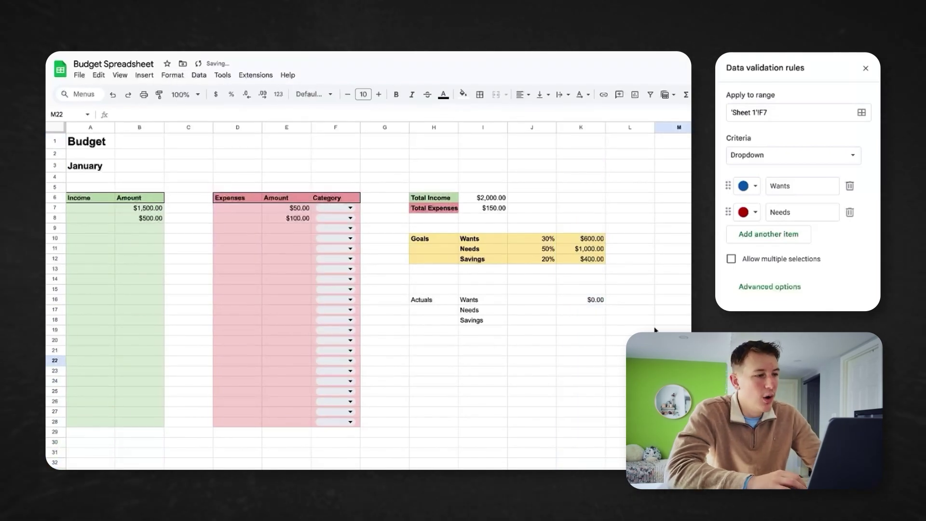
Set the category of the $50.00 and $100.00 expenses in F7 and F8 to Wants.
click(333, 190)
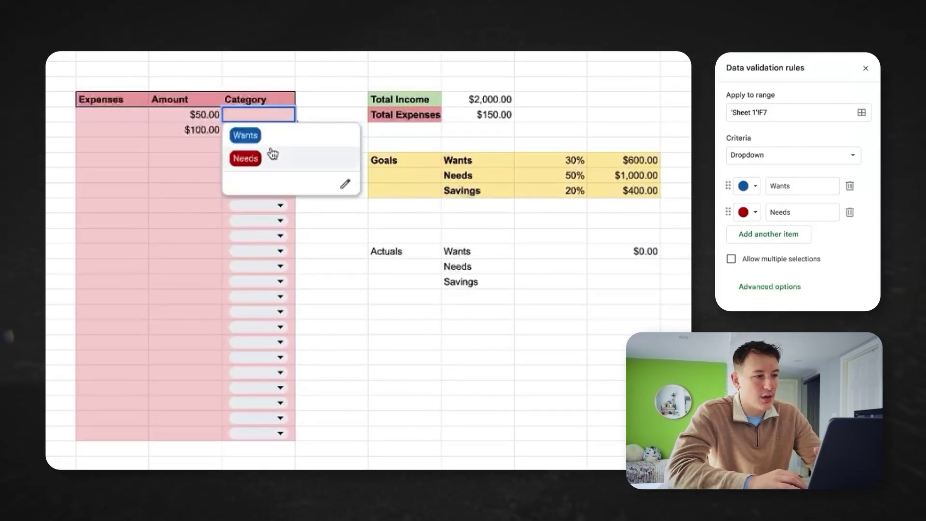
click(329, 205)
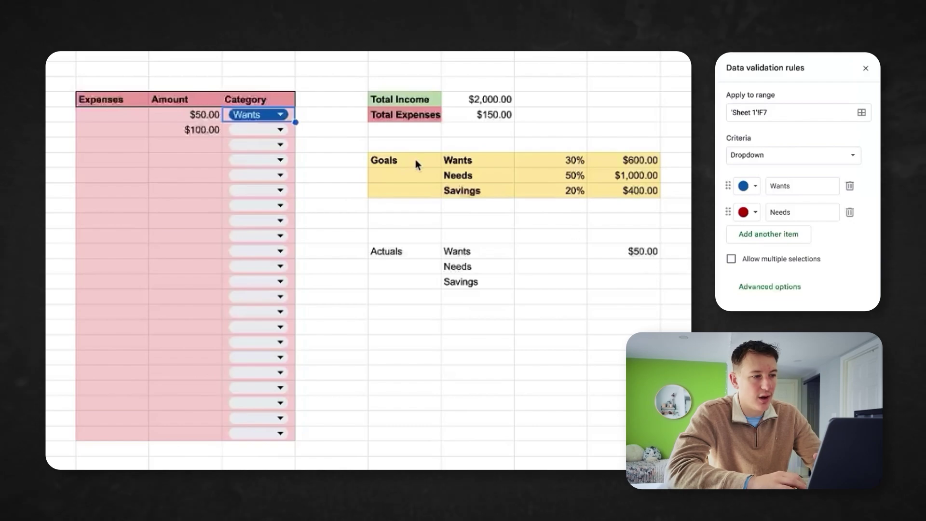
click(272, 131)
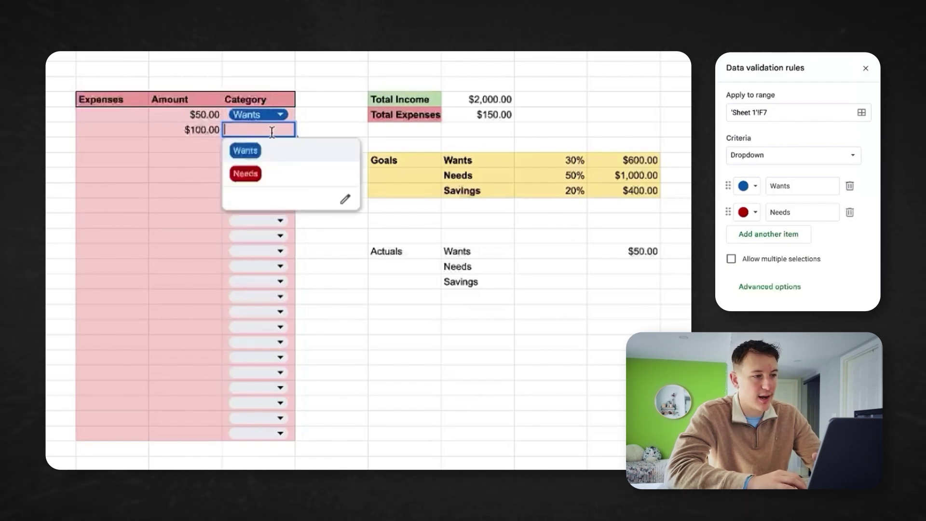
click(246, 151)
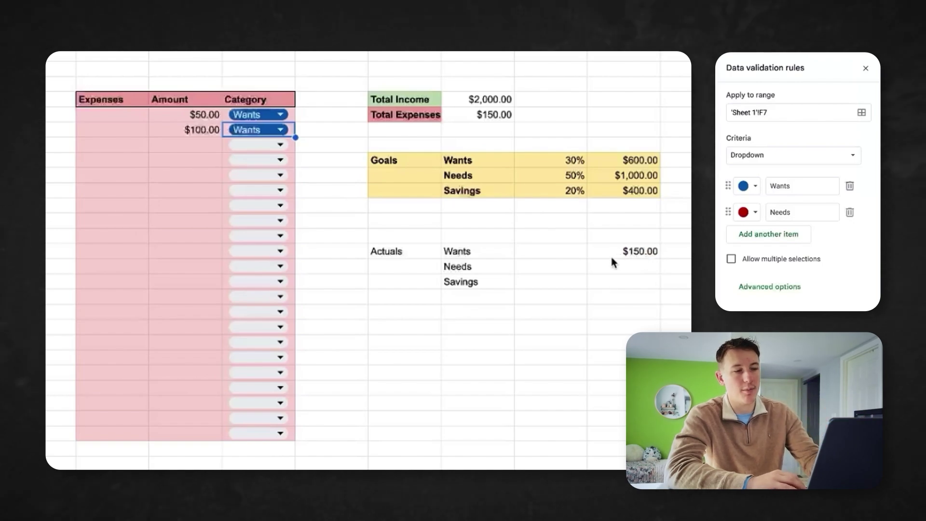
Bold the Actuals labels in H16:I18 and copy the K16 formula down to K18.
drag(388, 251, 477, 283)
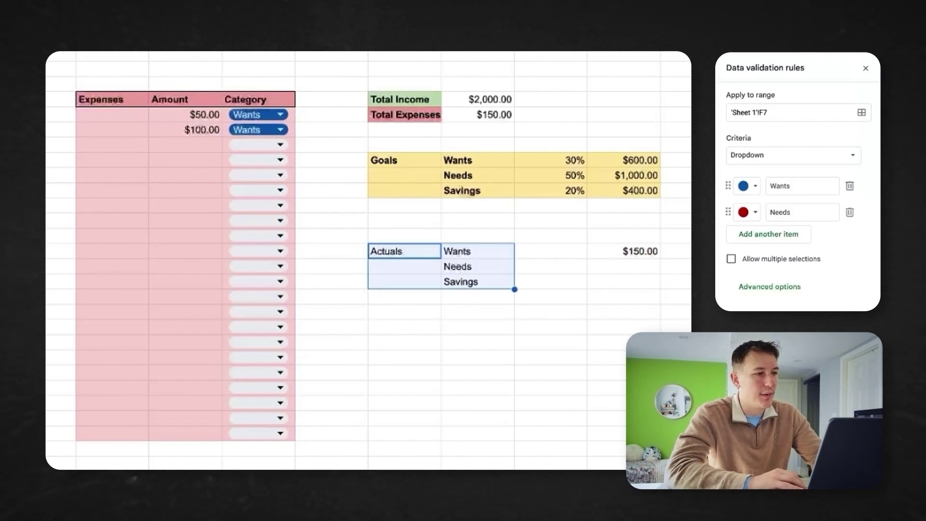
click(592, 255)
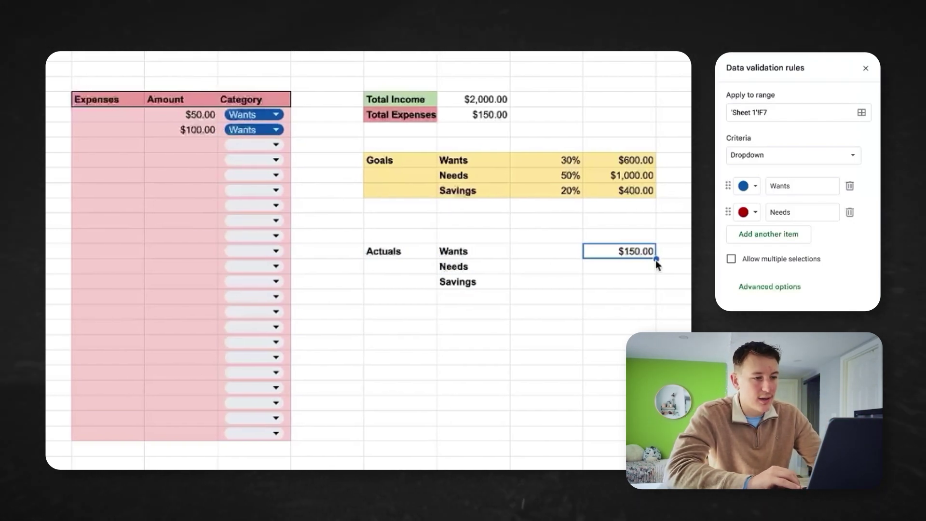
drag(613, 260, 599, 280)
Change the SUMIF criterion in the Actuals Needs formula in K17 to "Needs".
click(581, 269)
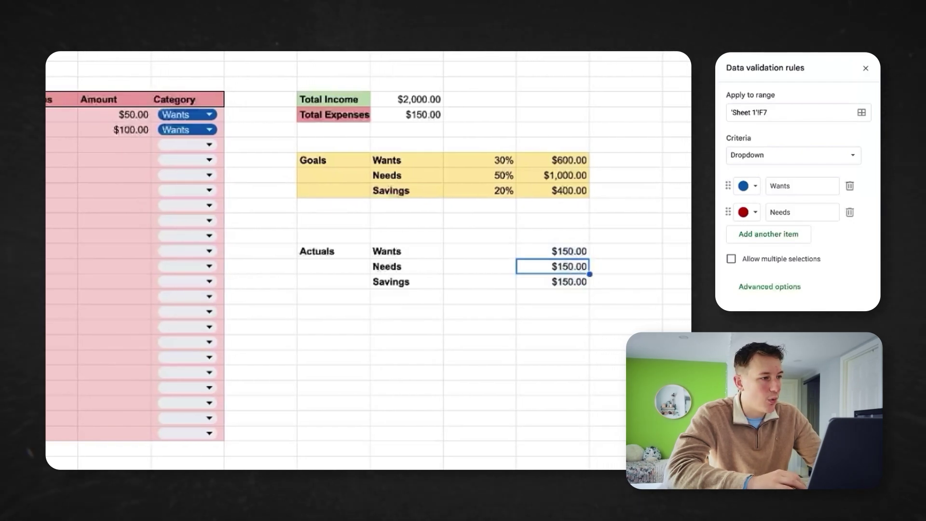
key(Return)
key(Left)
key(Left)
key(Left)
key(Left)
key(Left)
key(Left)
key(BackSpace)
key(BackSpace)
key(BackSpace)
key(BackSpace)
key(BackSpace)
text(Ne)
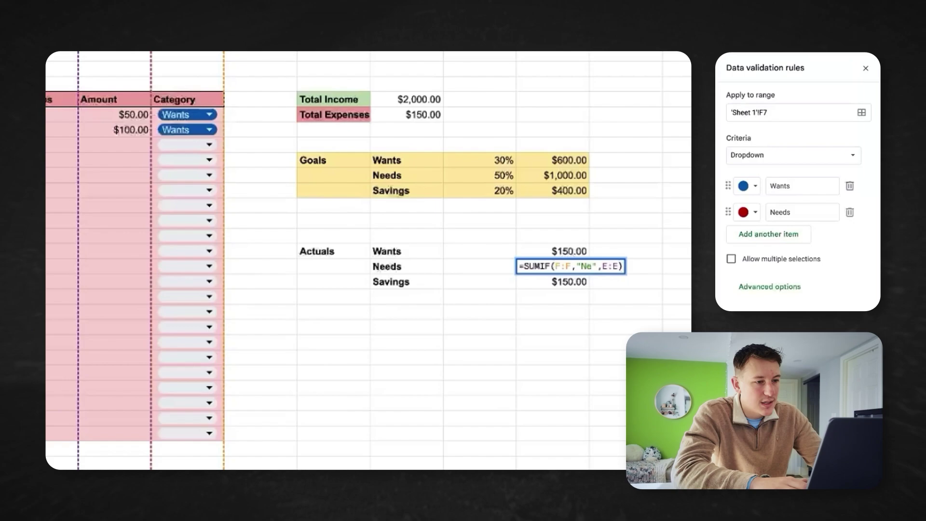
text(eds)
key(Return)
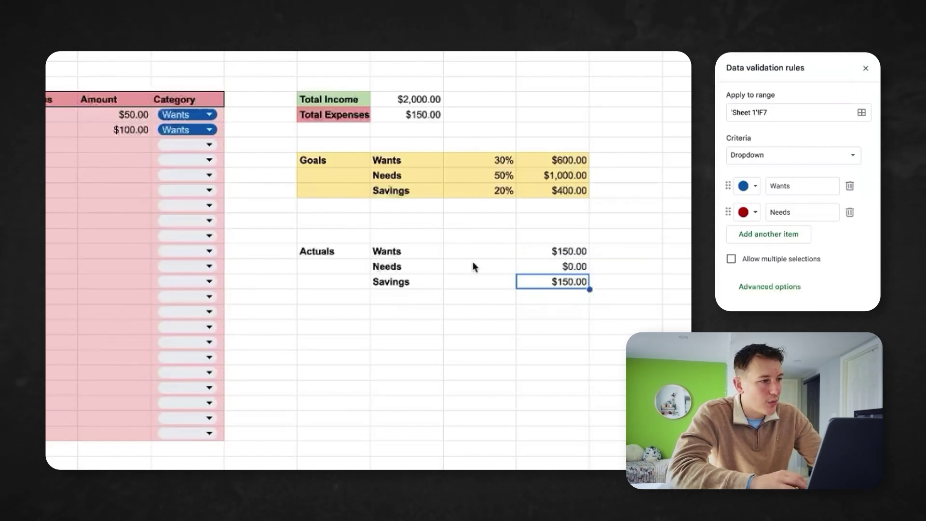
Change the SUMIF criterion in the Actuals formula in K18 to match the Savings category.
key(Return)
key(Left)
key(Left)
key(Left)
key(Left)
key(Left)
key(Left)
key(BackSpace)
key(BackSpace)
key(BackSpace)
key(BackSpace)
key(BackSpace)
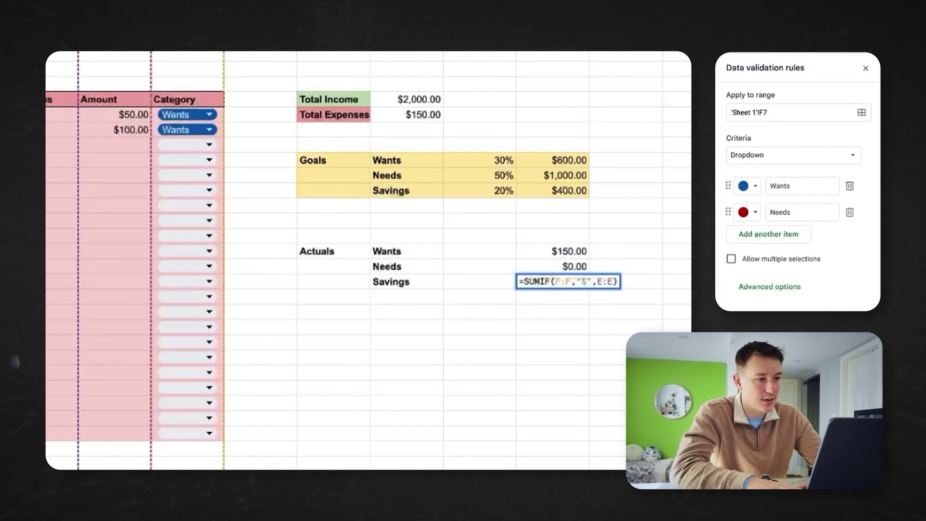
text(Saving)
key(Return)
Change the category of the $100.00 expense in F8 to Needs.
scroll(379, 200, left, 3)
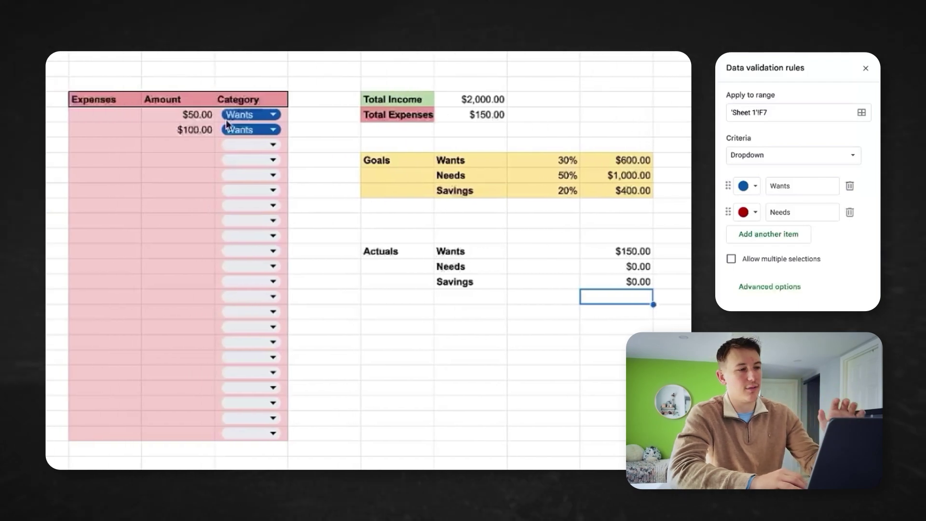
click(278, 129)
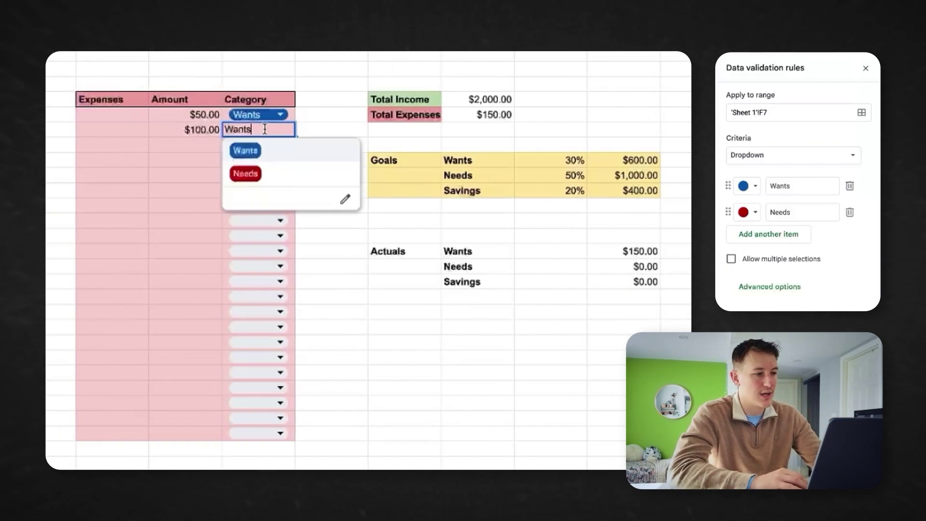
click(280, 175)
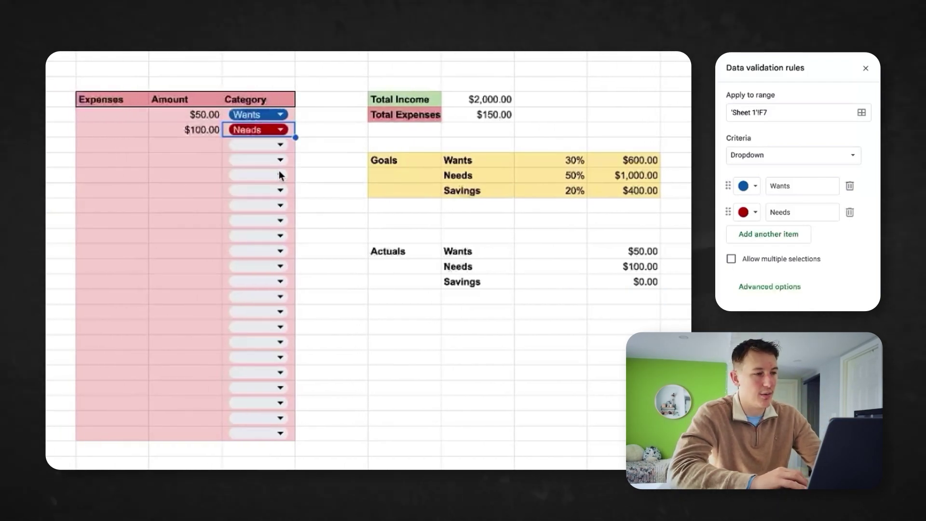
Add a light green Savings item to the Category dropdown rule and apply the change to all matching dropdowns.
click(281, 130)
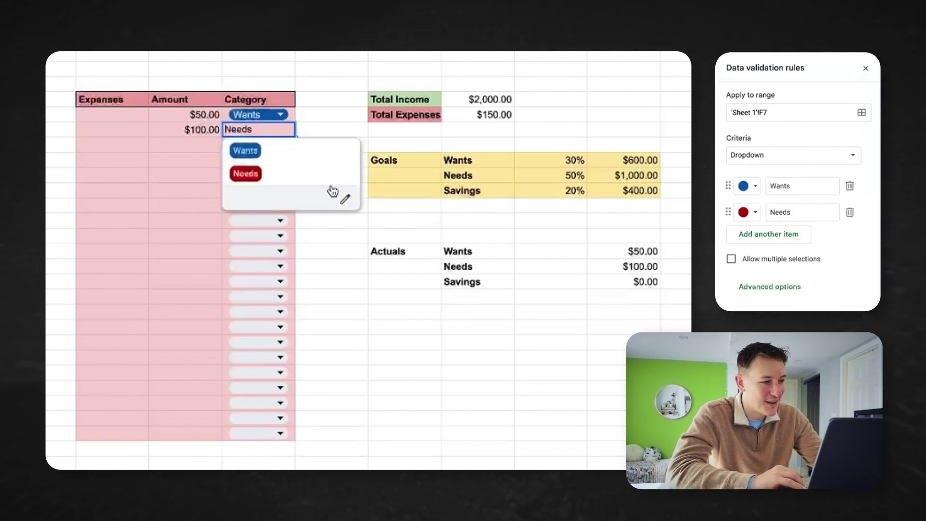
key(Escape)
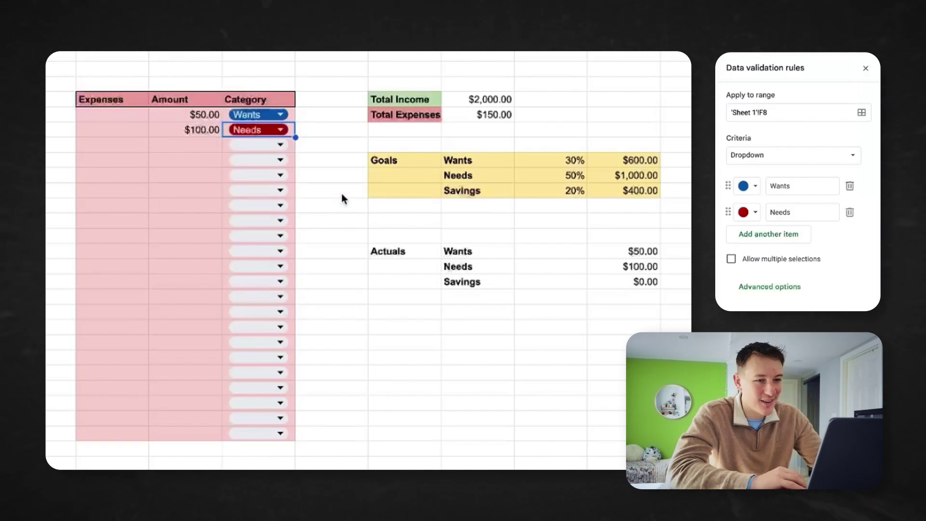
click(748, 234)
text(Savings)
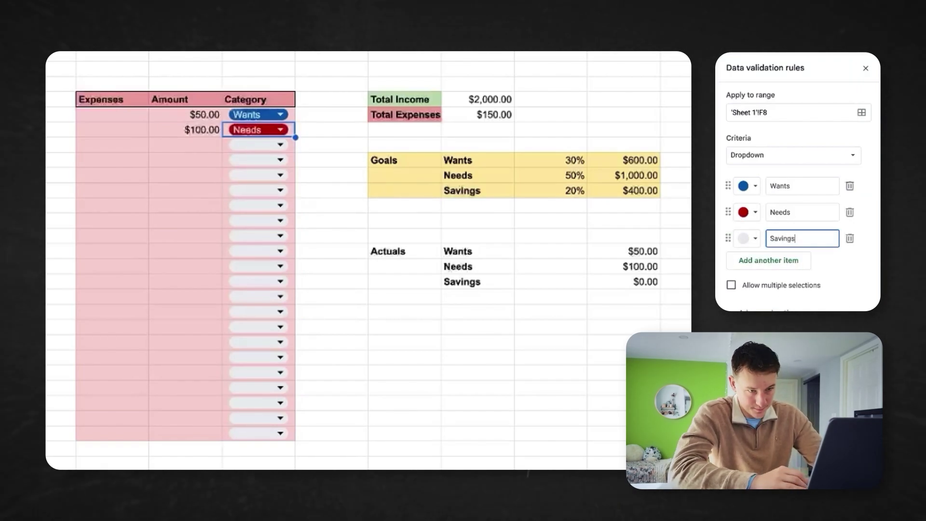
click(747, 238)
click(818, 282)
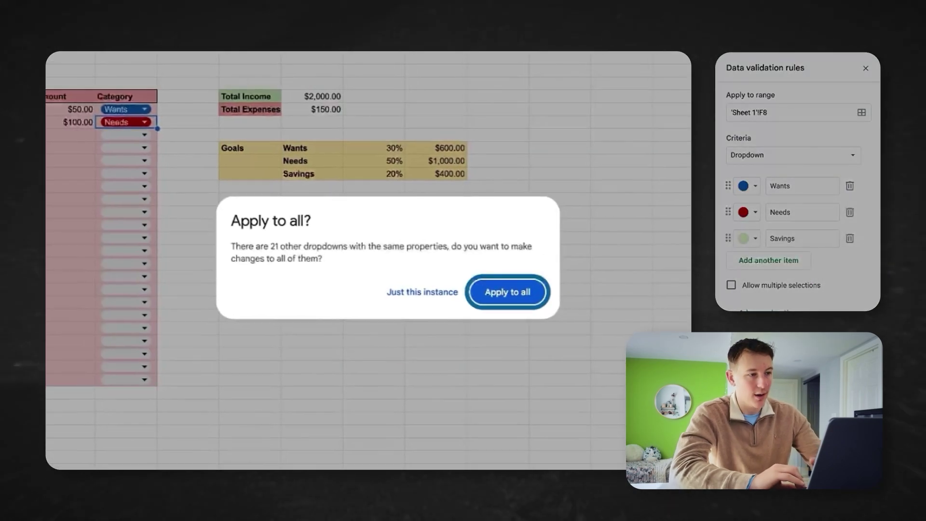
click(507, 292)
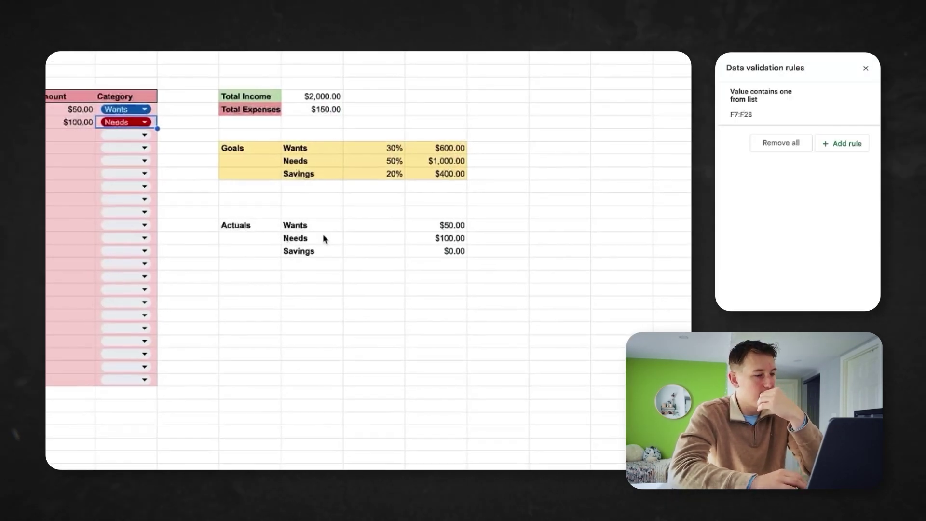
Check the dropdown options in an empty Category cell and in F8, leaving the F8 category as Needs.
click(131, 148)
click(140, 276)
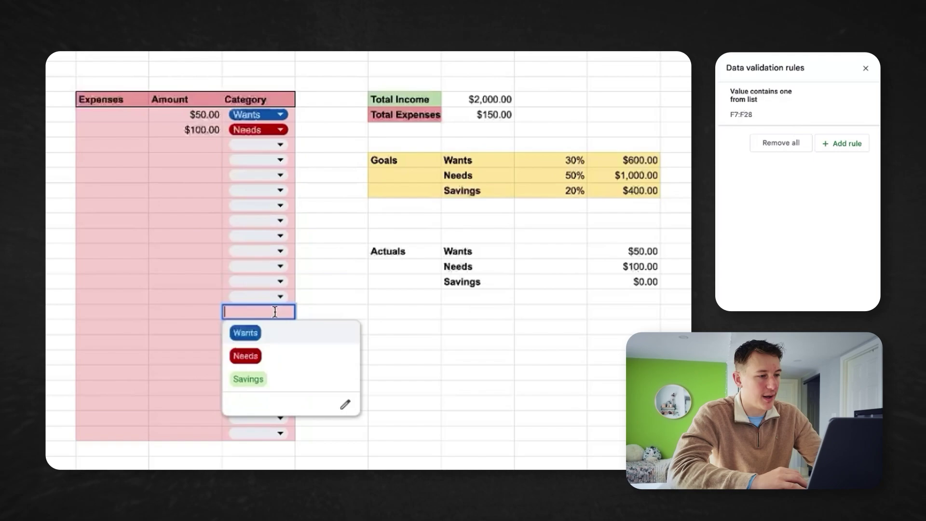
click(279, 130)
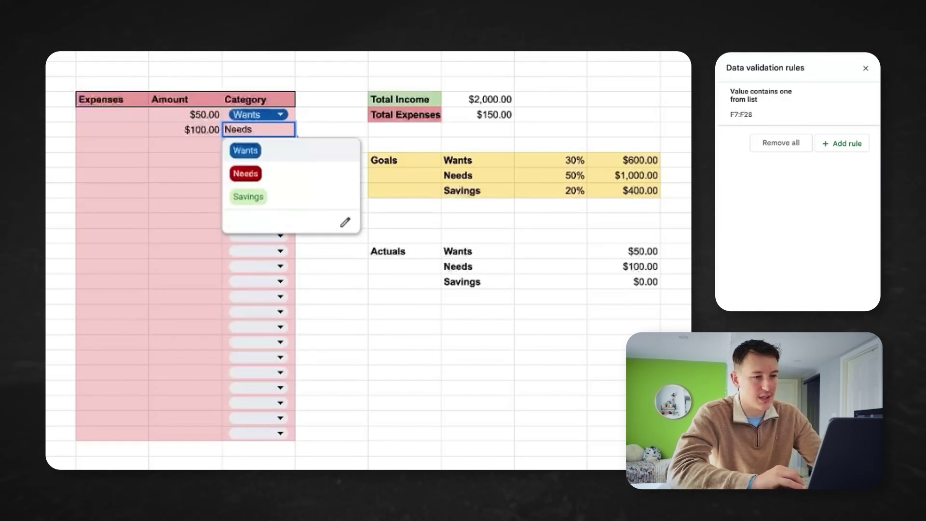
key(Return)
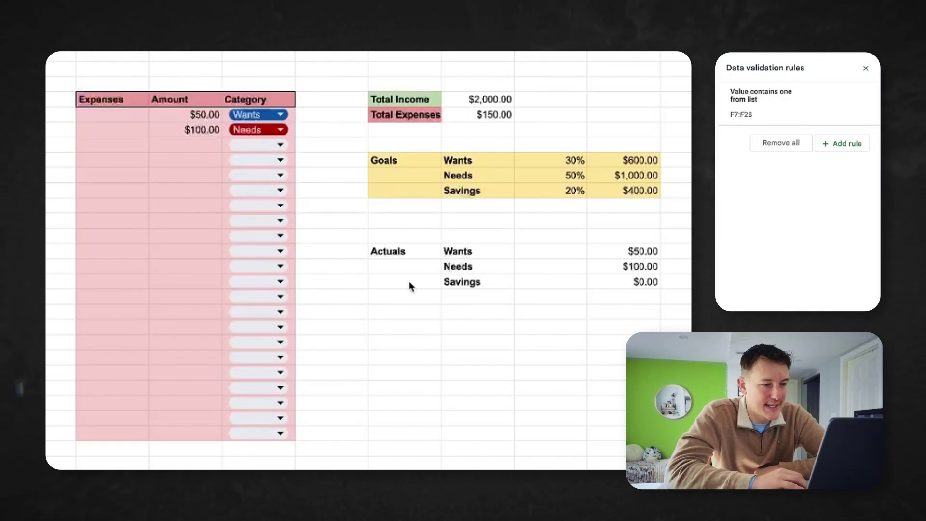
Calculate the actual Wants share of total income in J16 with the formula =K16/I6.
click(560, 252)
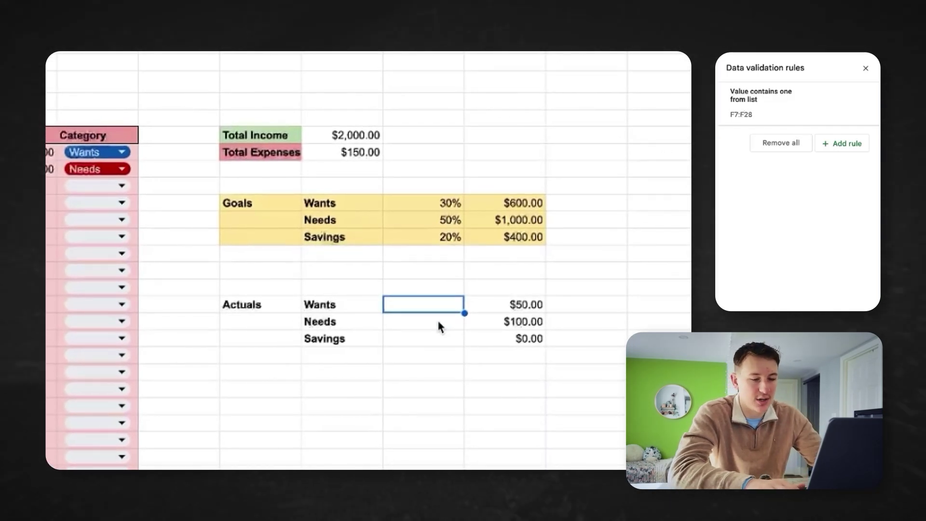
text(=)
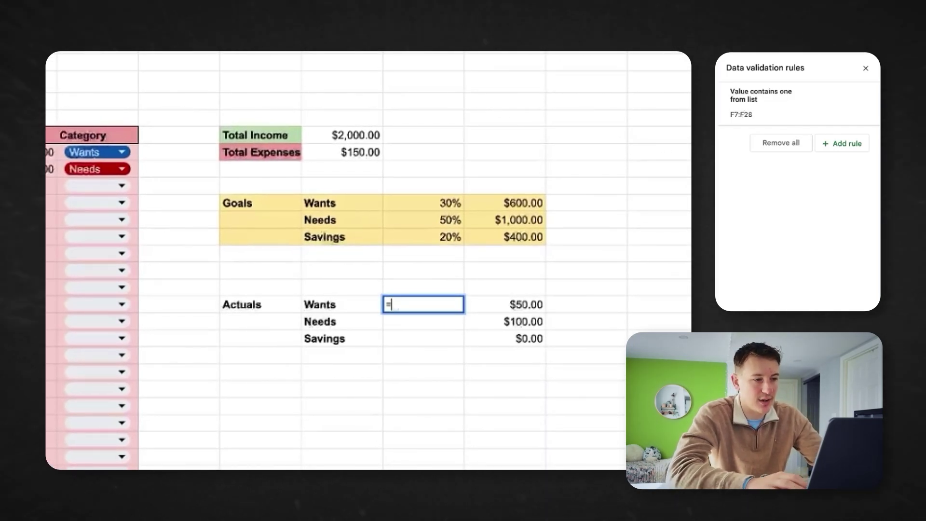
click(510, 303)
text(/)
click(353, 139)
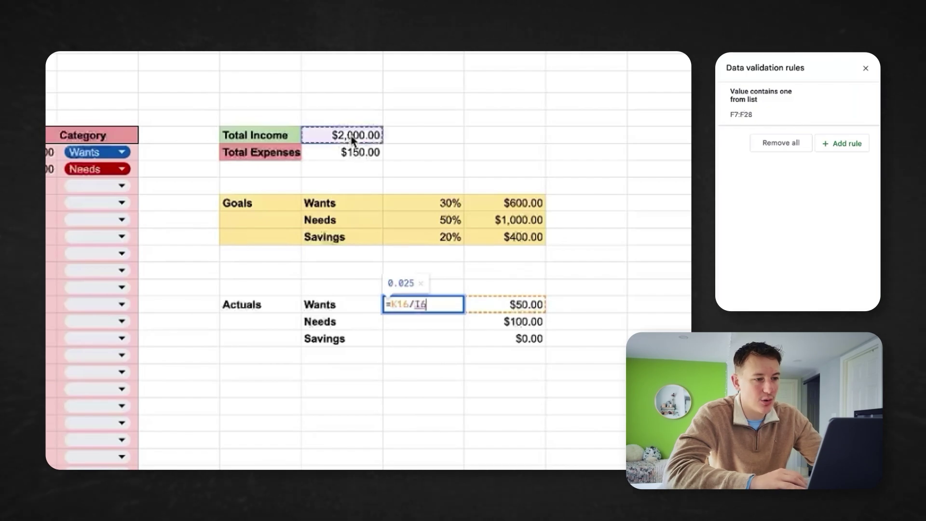
key(Return)
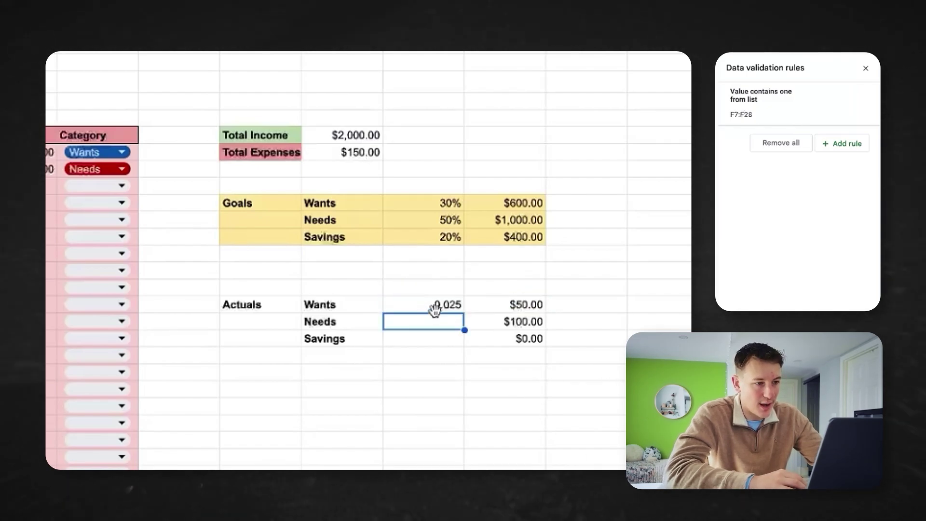
Format all of column J as percent.
key(ctrl+space)
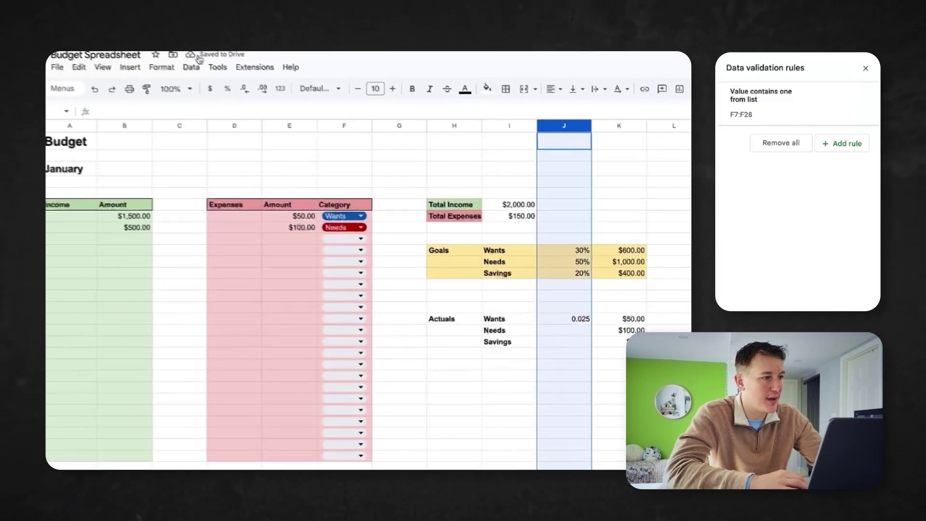
click(183, 76)
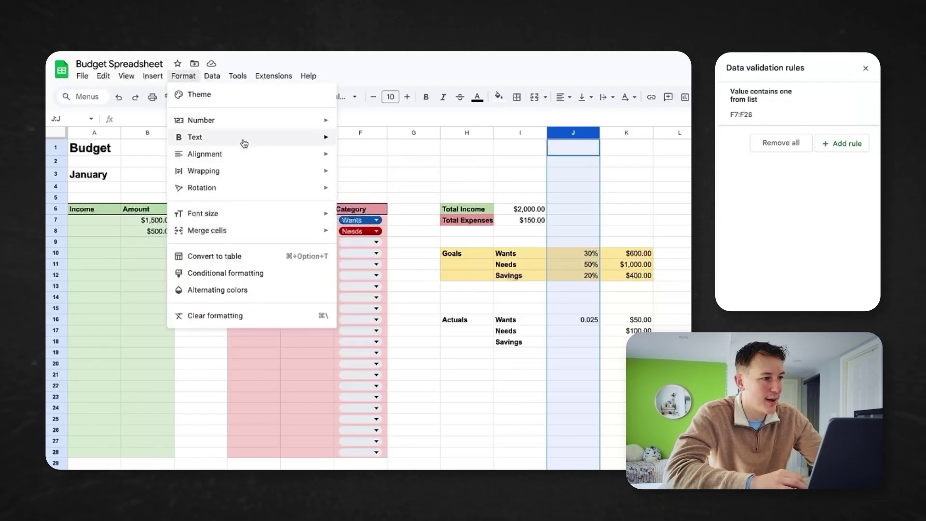
mouse_move(250, 122)
click(427, 183)
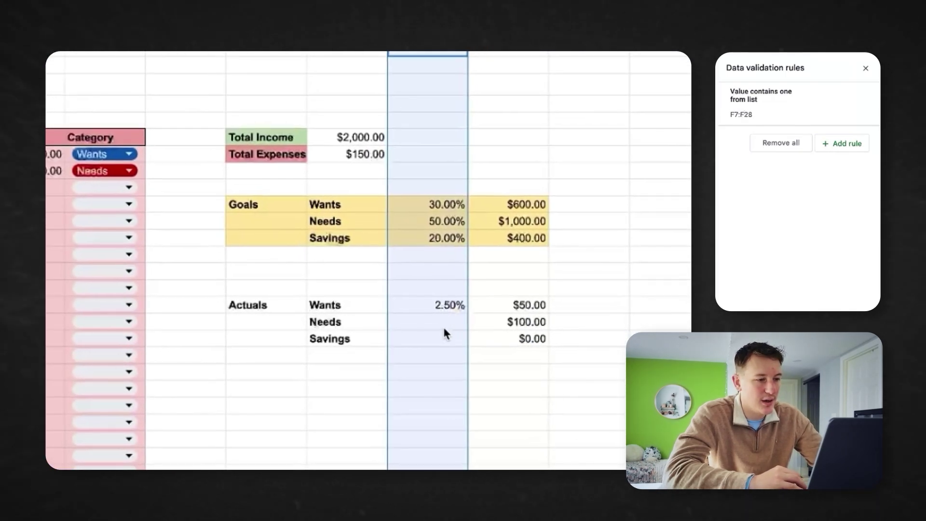
Calculate the actual Needs share of total income in J17 with the formula =K17/I6.
click(444, 328)
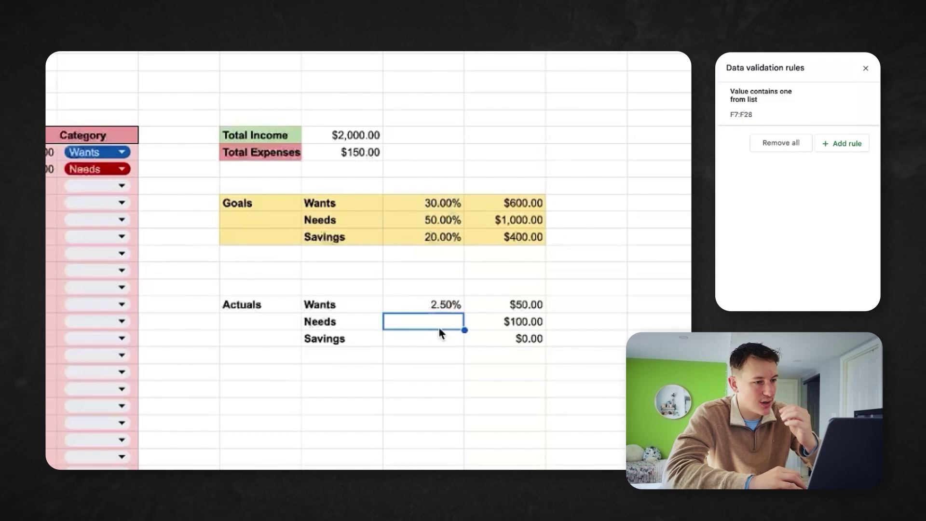
click(456, 306)
click(455, 323)
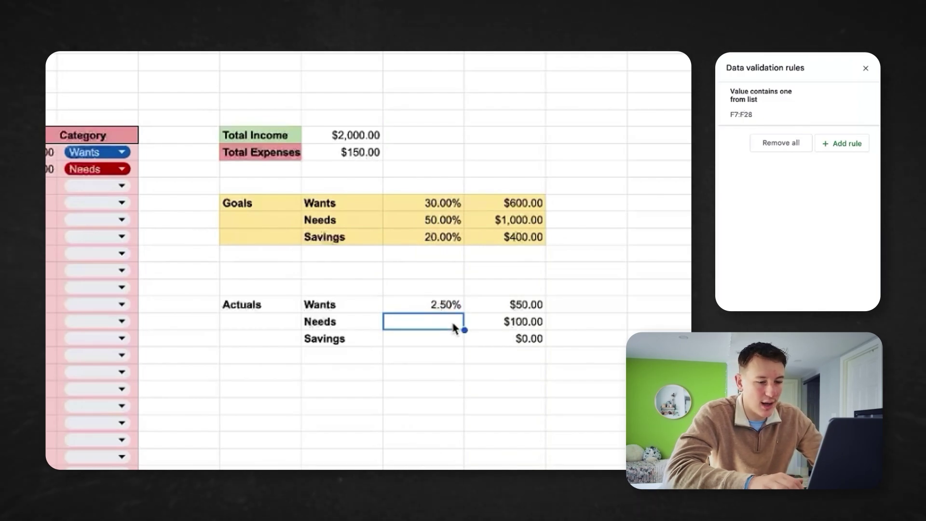
text(=)
click(534, 323)
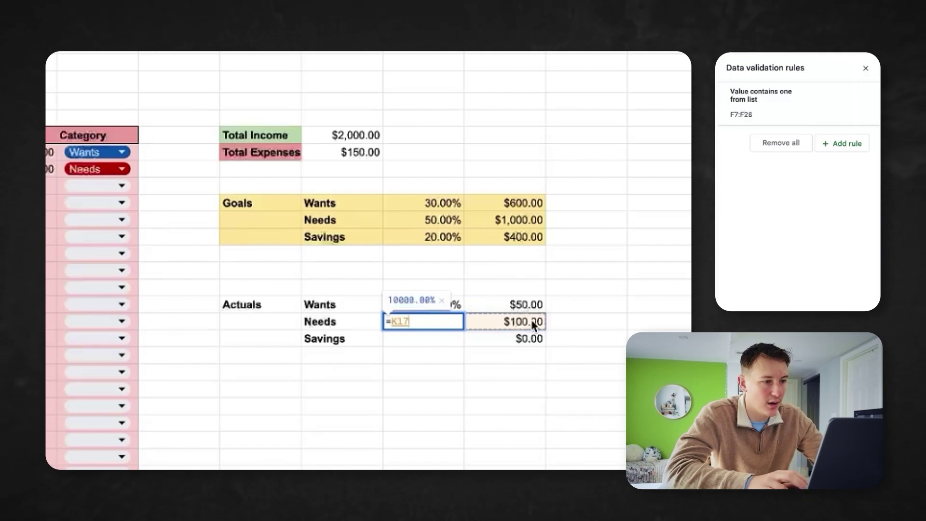
text(/)
click(371, 138)
key(Return)
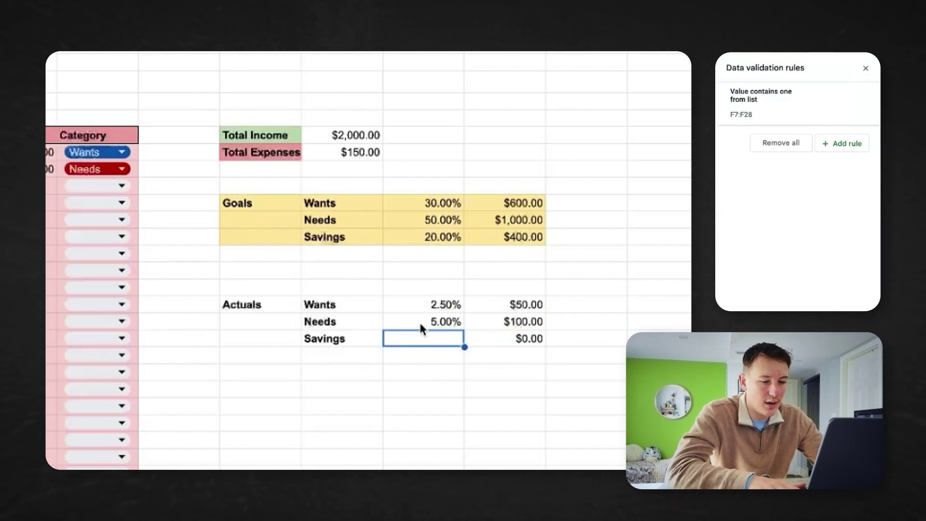
Calculate the actual Savings share of total income in J18 with the formula =K18/I6.
text(=)
click(529, 338)
text(/)
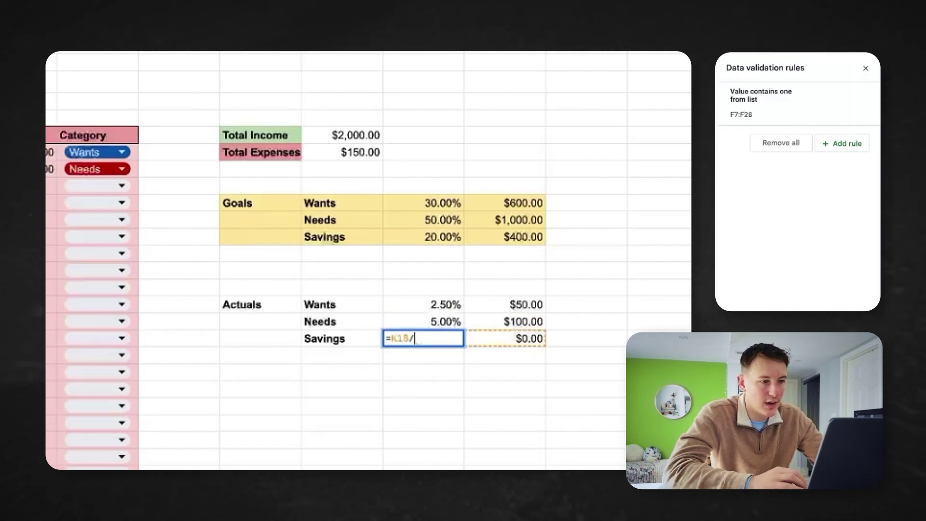
click(351, 139)
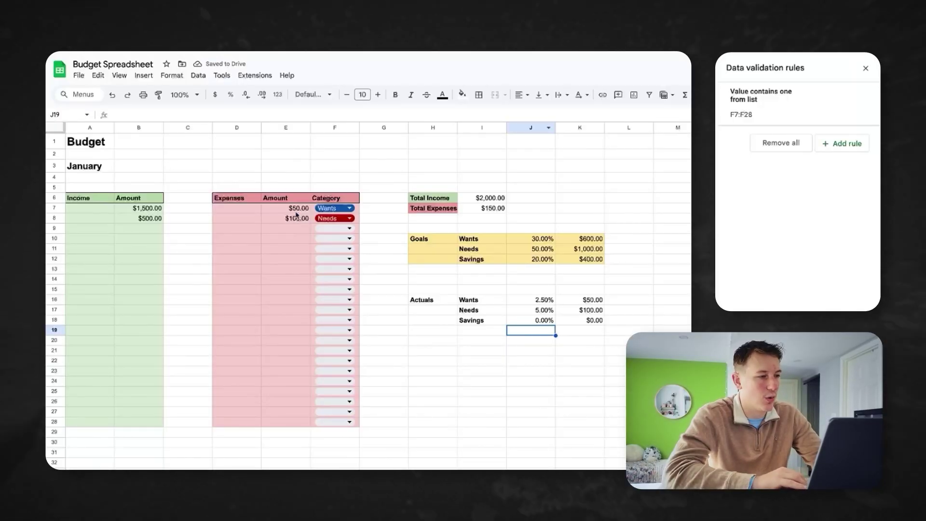
Clear the sample amounts and categories in rows 7 and 8 of the income and expense tables, keeping the column headers.
click(286, 198)
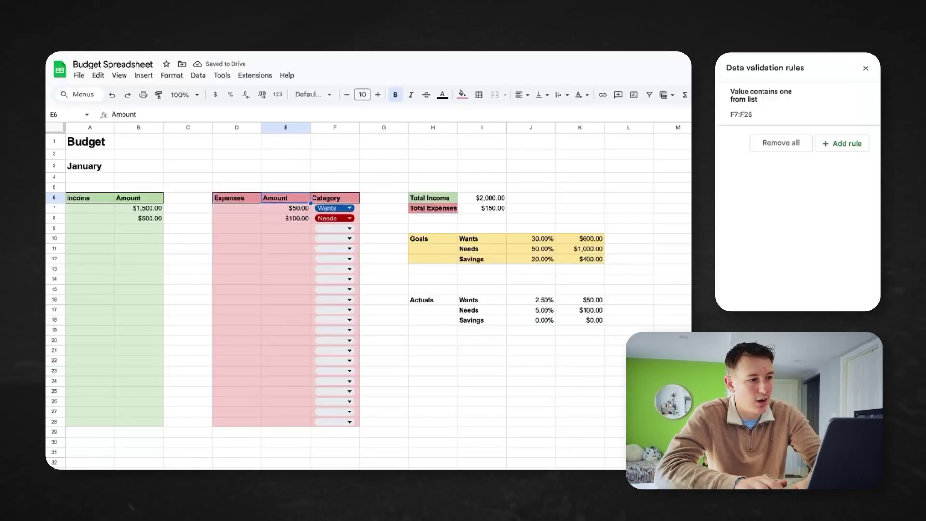
key(Delete)
click(286, 208)
key(ctrl+z)
key(ctrl+z)
key(ctrl+z)
key(ctrl+z)
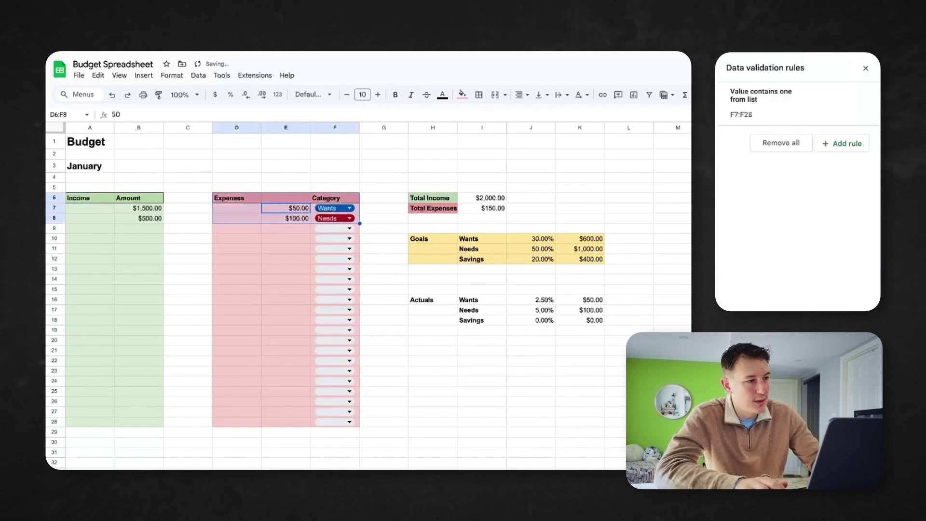
key(ctrl+z)
key(ctrl+z)
key(ctrl+z)
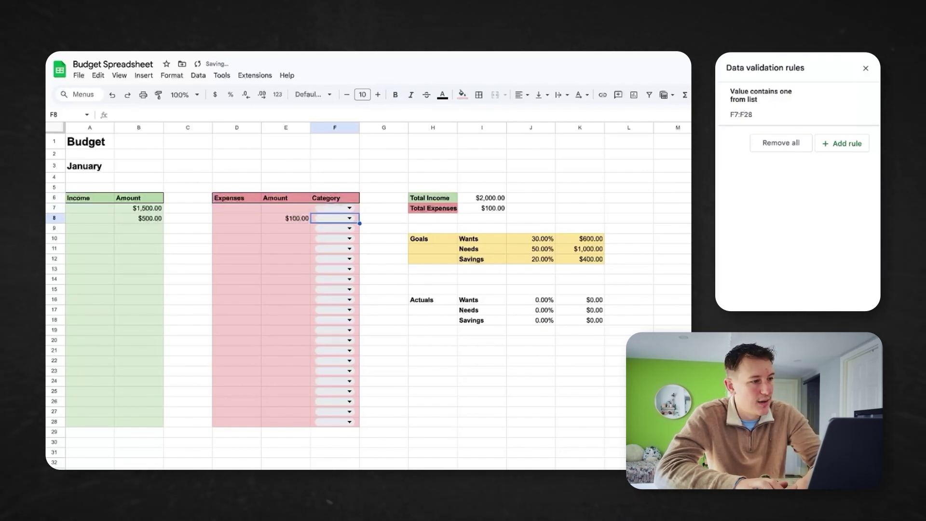
key(ctrl+z)
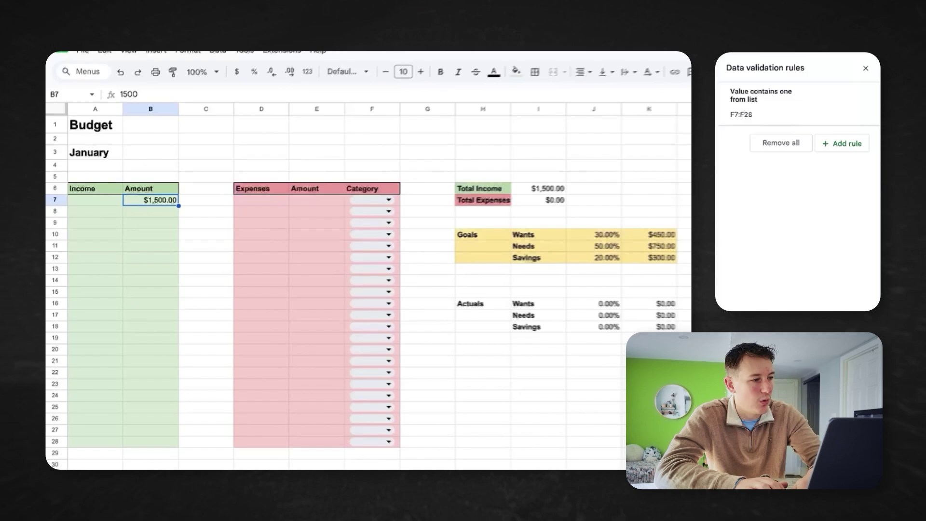
key(ctrl+z)
Enter Paycheck 1 with $2,000 and Side Hustle with $450 in rows 7 and 8 of the income table.
text(P)
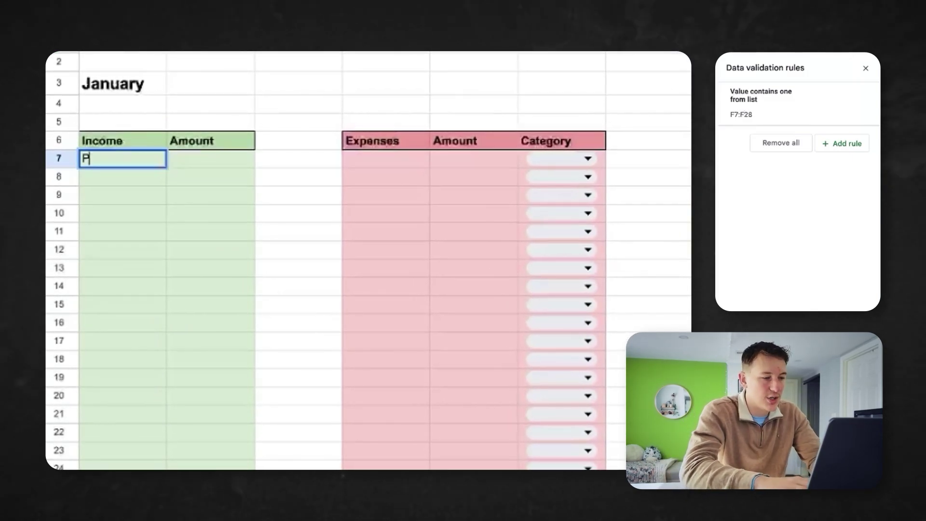
text(aycheck 1)
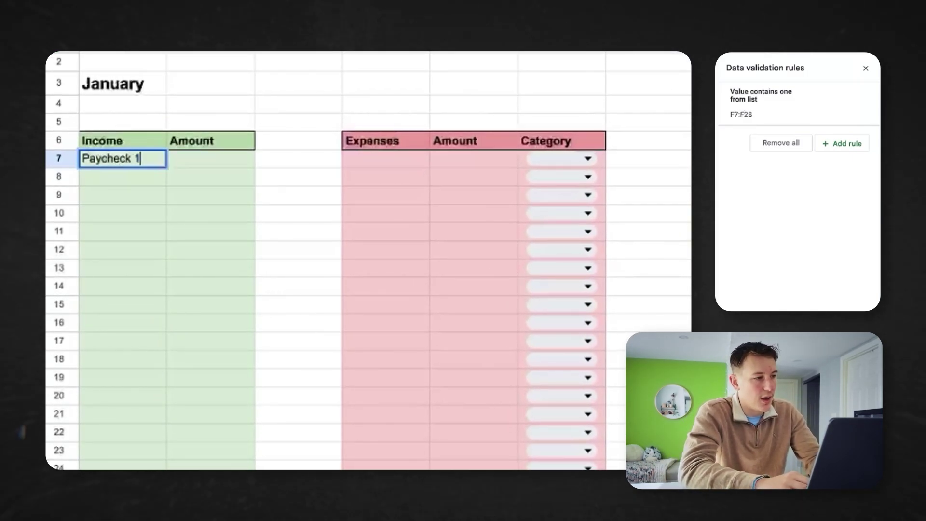
key(Tab)
text(2000)
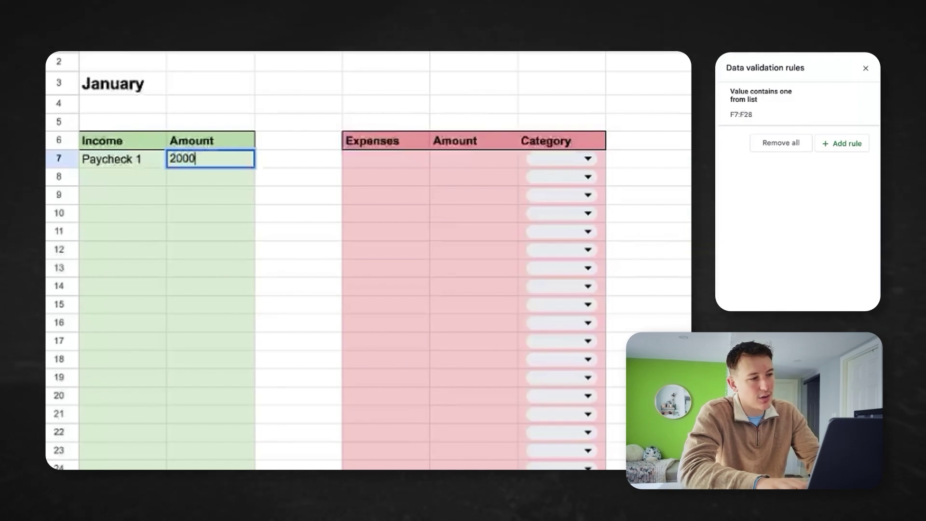
key(Return)
text(Side H)
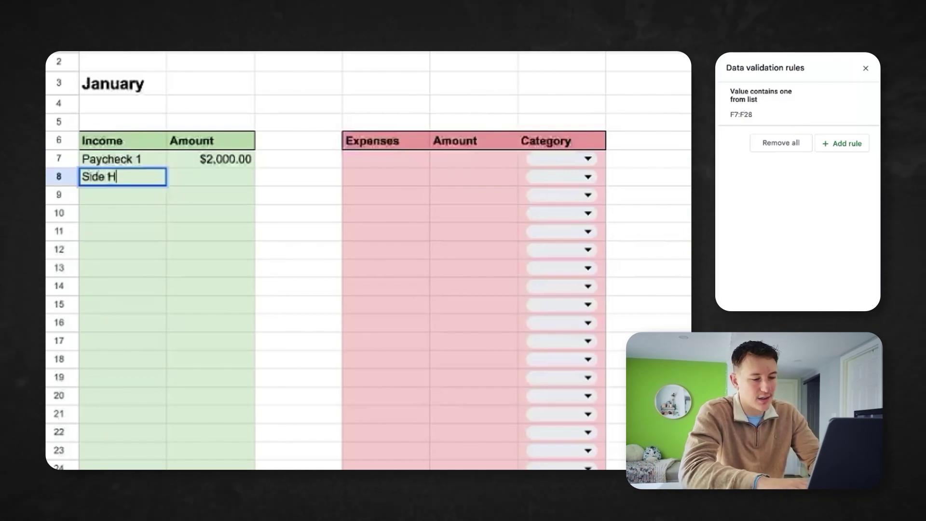
text(ustle 4)
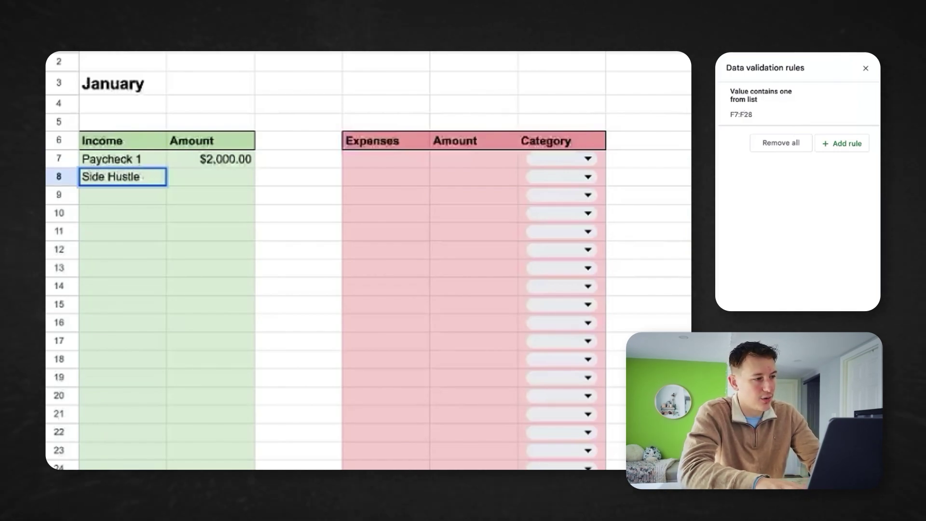
key(Tab)
text(4)
key(Return)
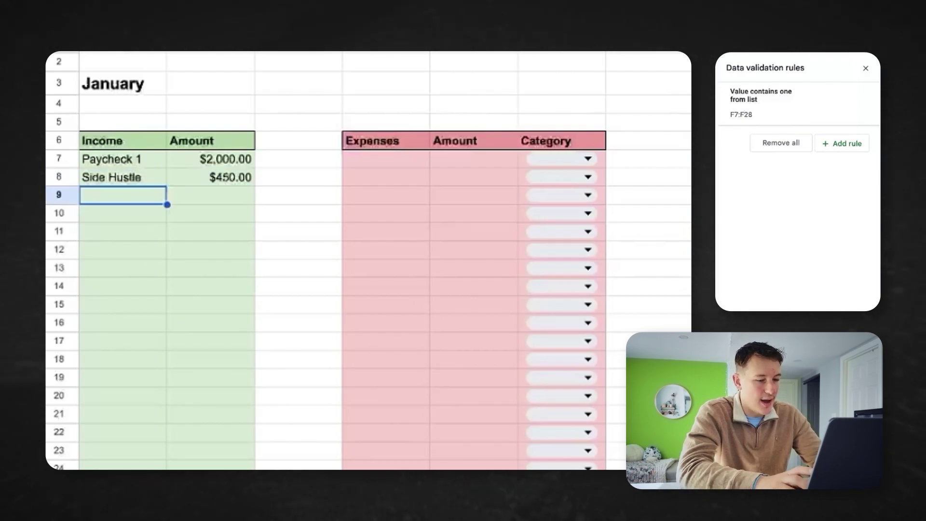
Enter Paycheck 2 with $2,000 and Bonus with $500 in rows 9 and 10 of the income table.
text(Paycheck 2)
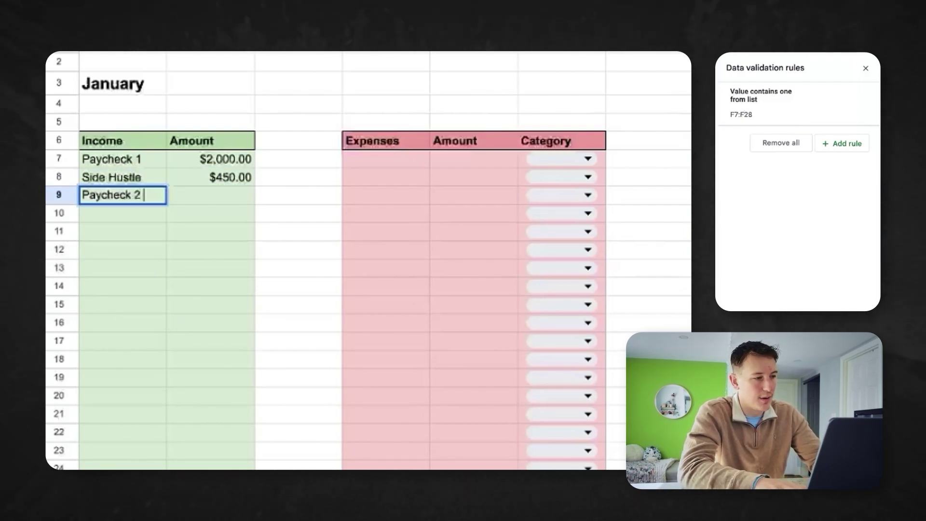
key(Tab)
text(2)
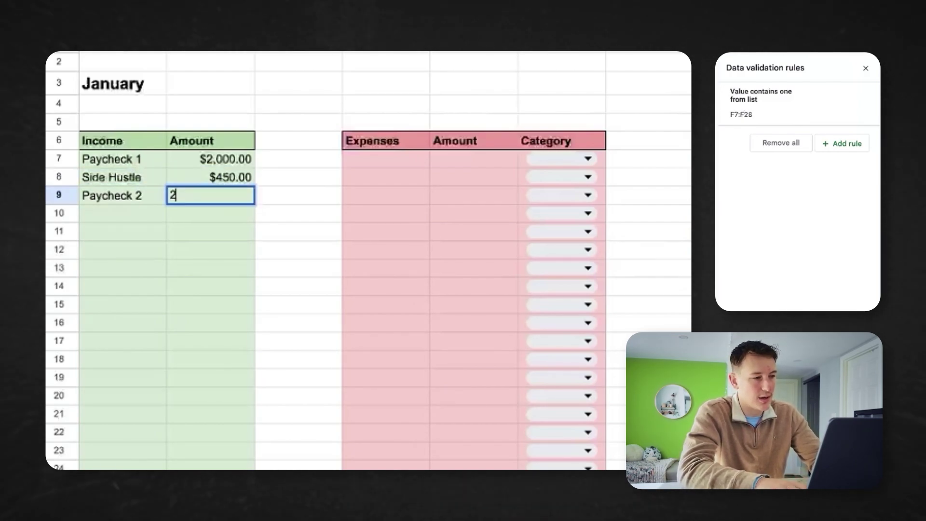
text(000)
key(Return)
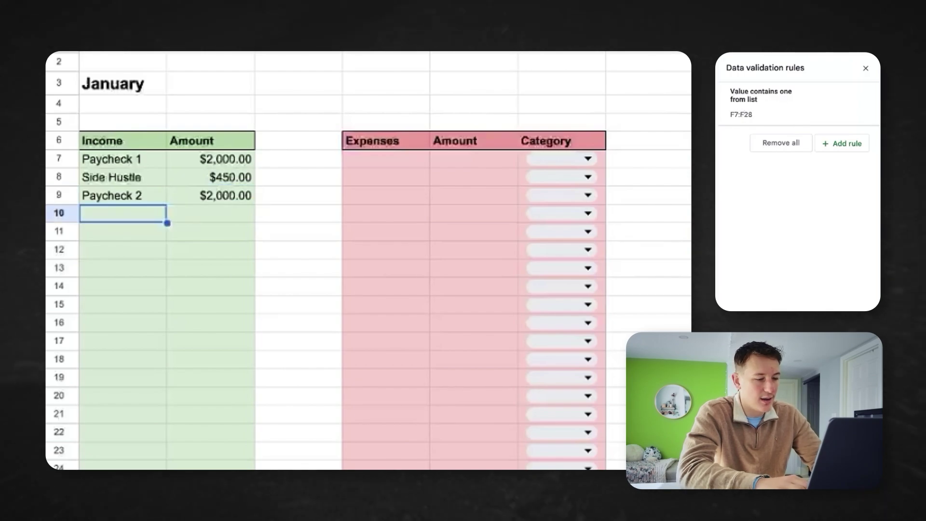
text(Bonus)
key(Tab)
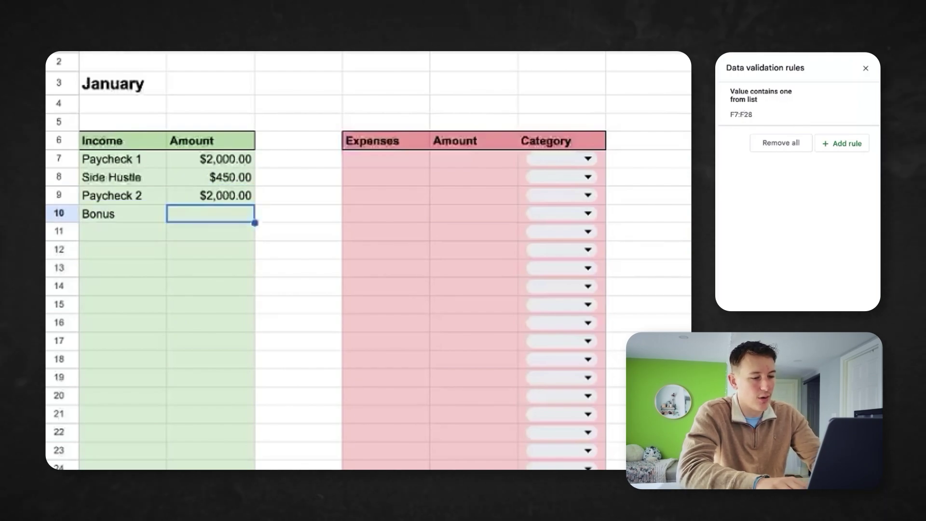
text(500)
key(Return)
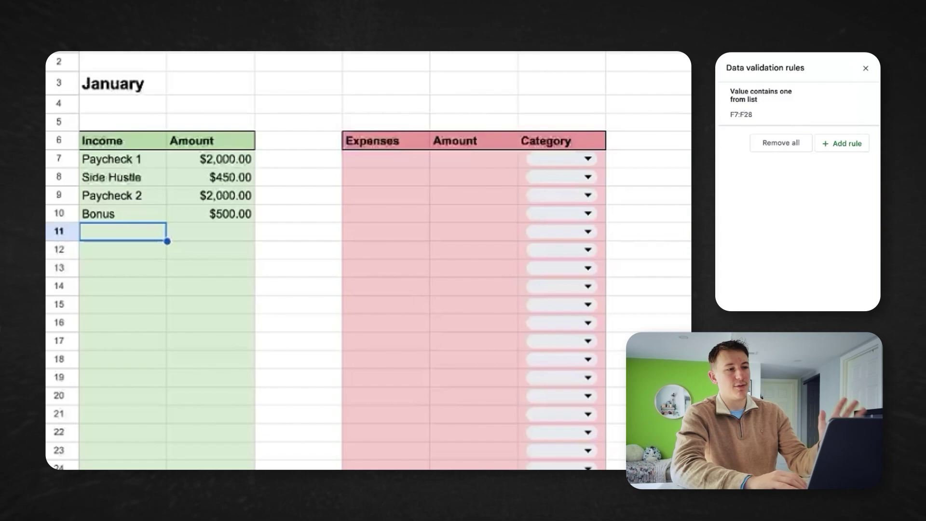
Enter a Groceries expense of $100 in row 7 of the expense table and categorize it as Needs.
scroll(368, 260, right, 10)
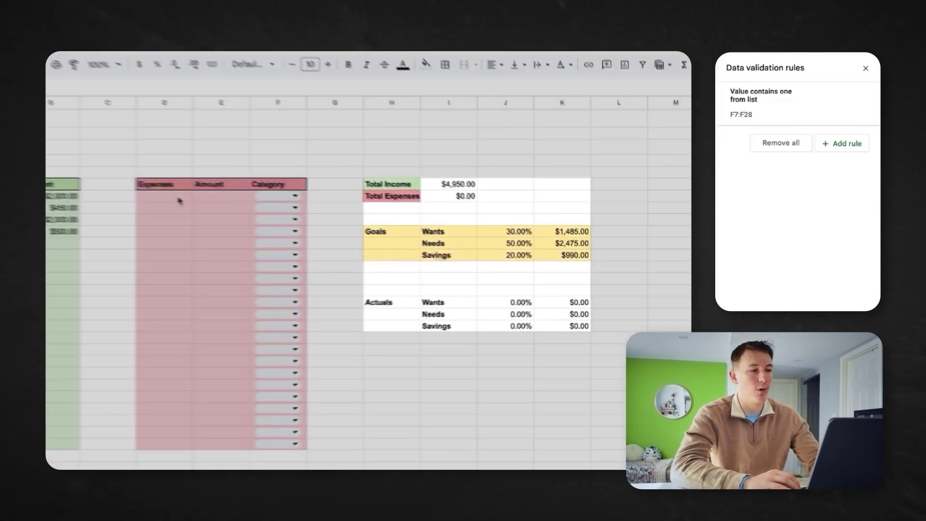
click(249, 208)
text(Groceries)
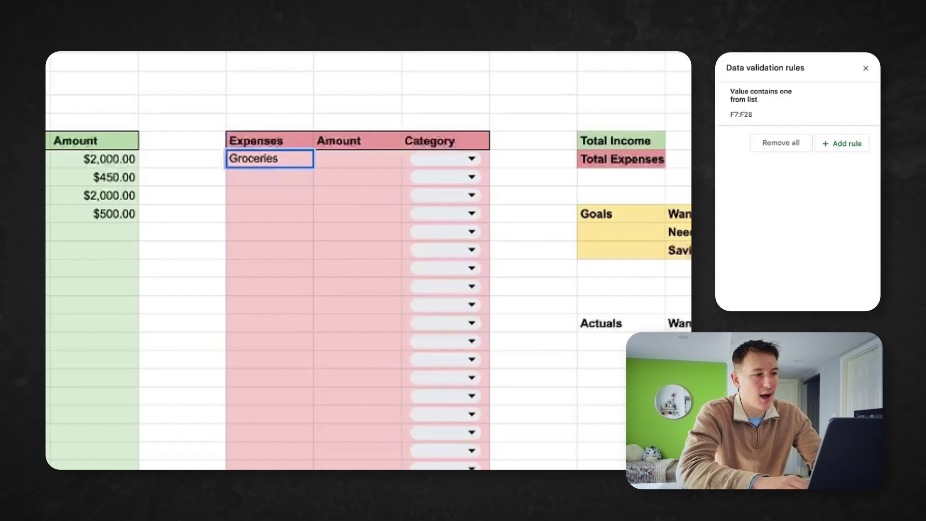
key(Tab)
text(100)
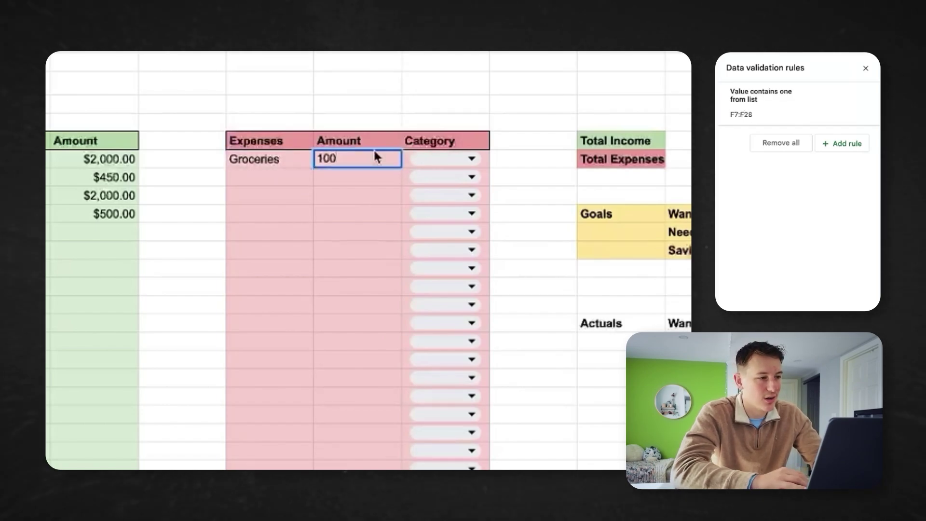
click(429, 160)
click(434, 211)
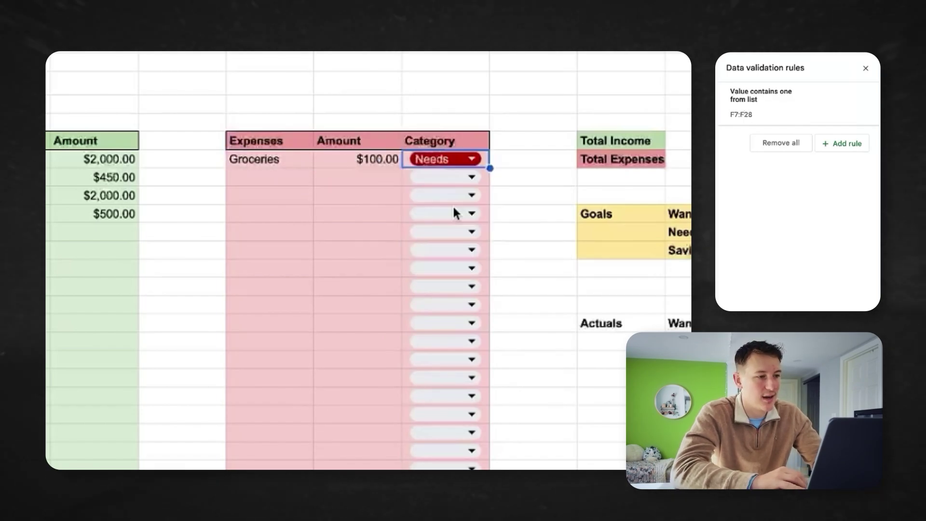
Enter a Movies expense of $30 in row 8 of the expense table and categorize it as Wants.
click(296, 179)
text(Movies)
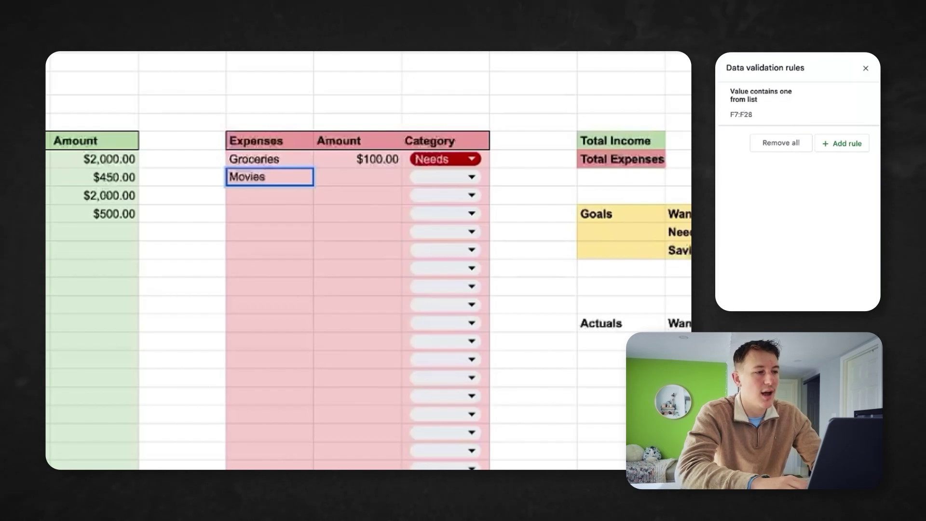
key(Tab)
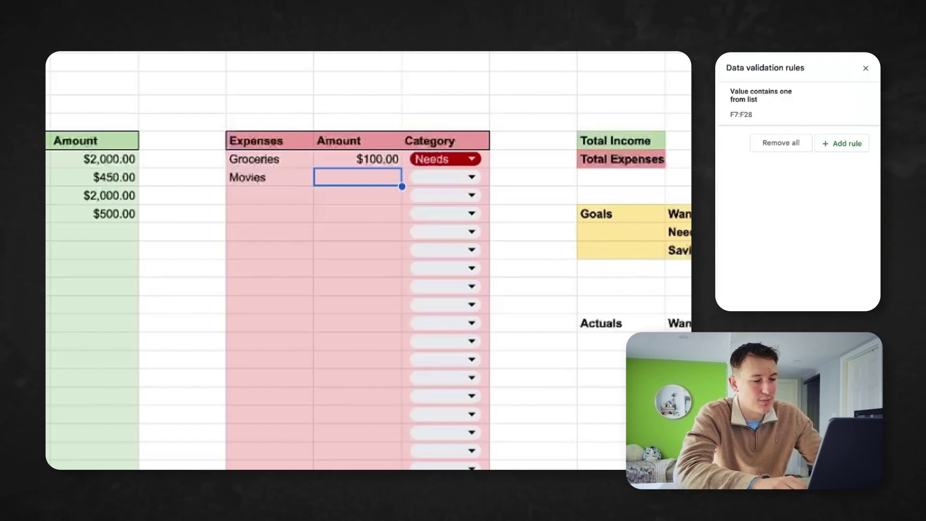
text(30)
click(456, 176)
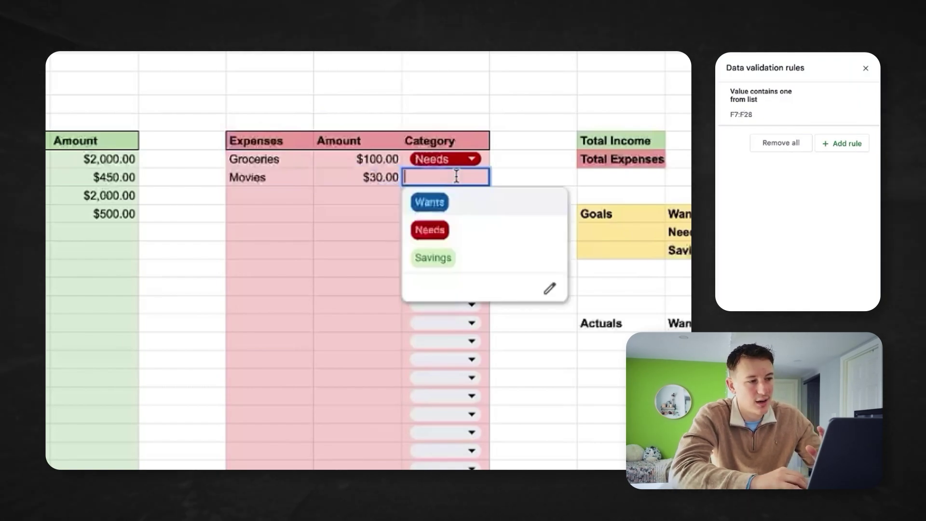
click(499, 211)
Enter a Rent expense of $1,500 in row 9 of the expense table and categorize it as Needs.
click(260, 203)
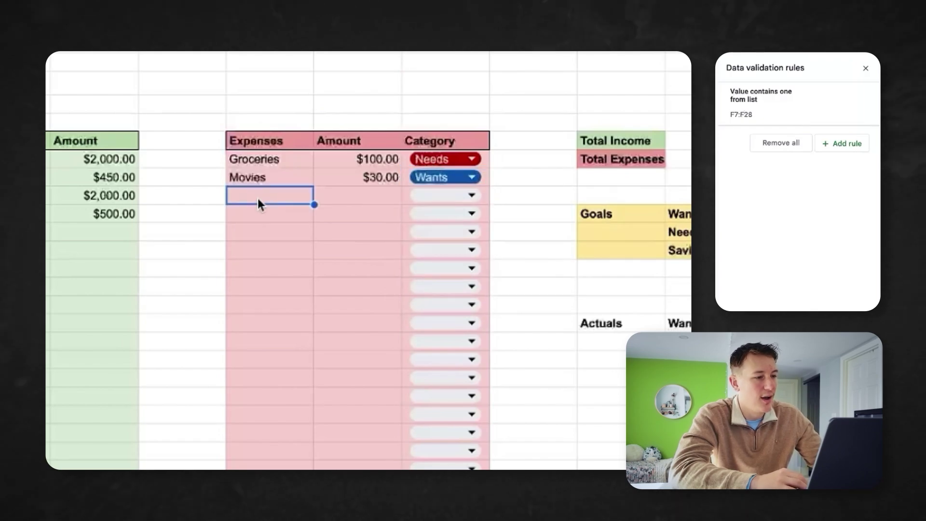
text(Rent)
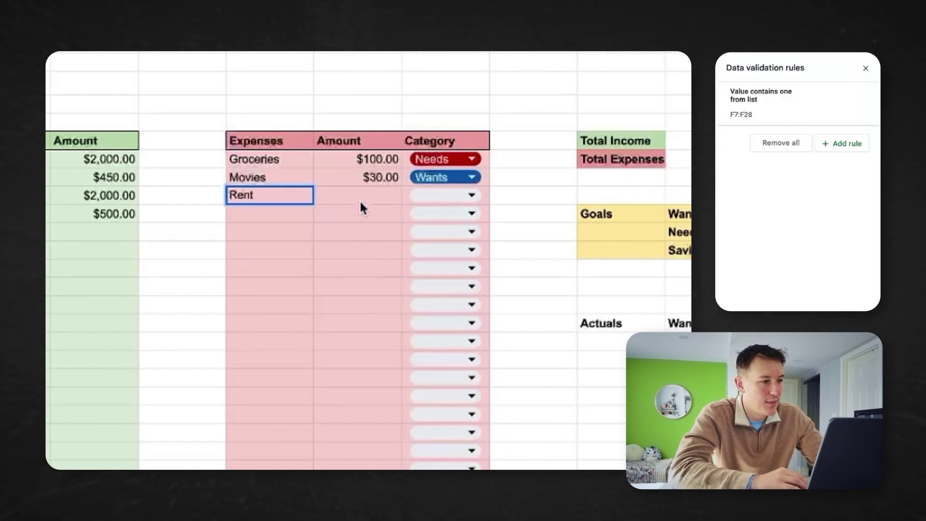
key(Tab)
text(100)
key(BackSpace)
key(BackSpace)
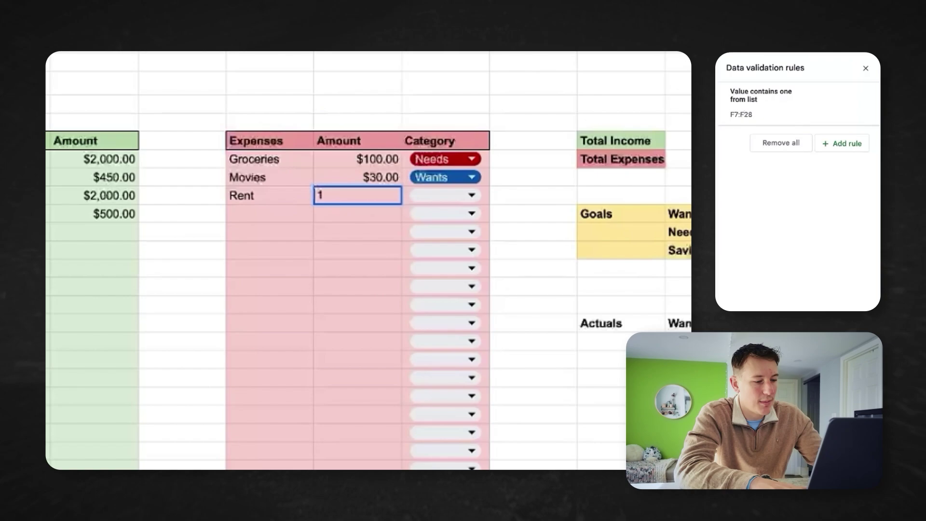
text(500)
click(459, 195)
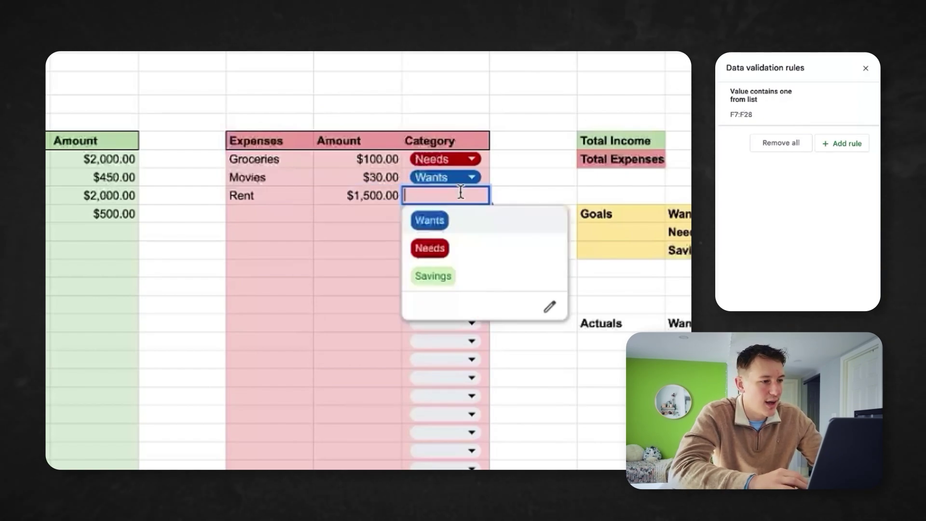
click(448, 246)
Enter a Utilities expense of $150 in row 10 of the expense table and categorize it as Needs.
click(301, 214)
text(U)
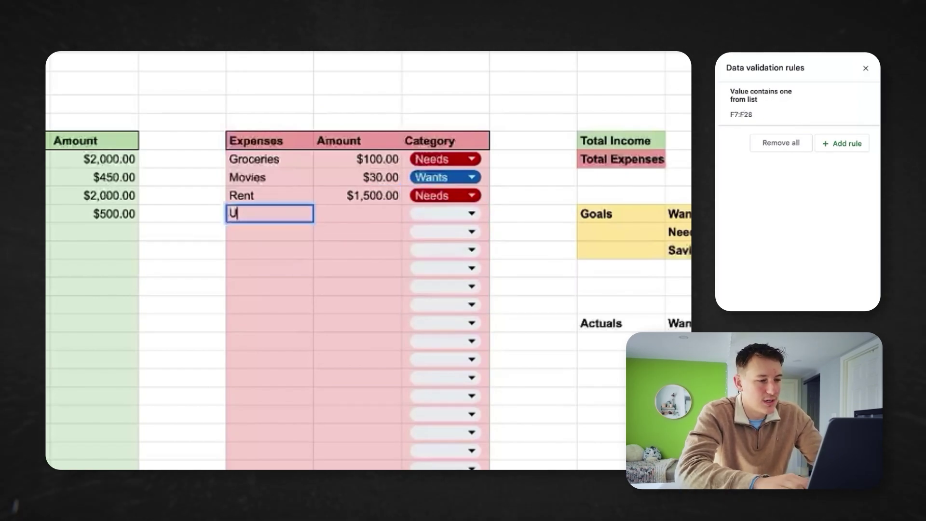
text(tilities)
key(Tab)
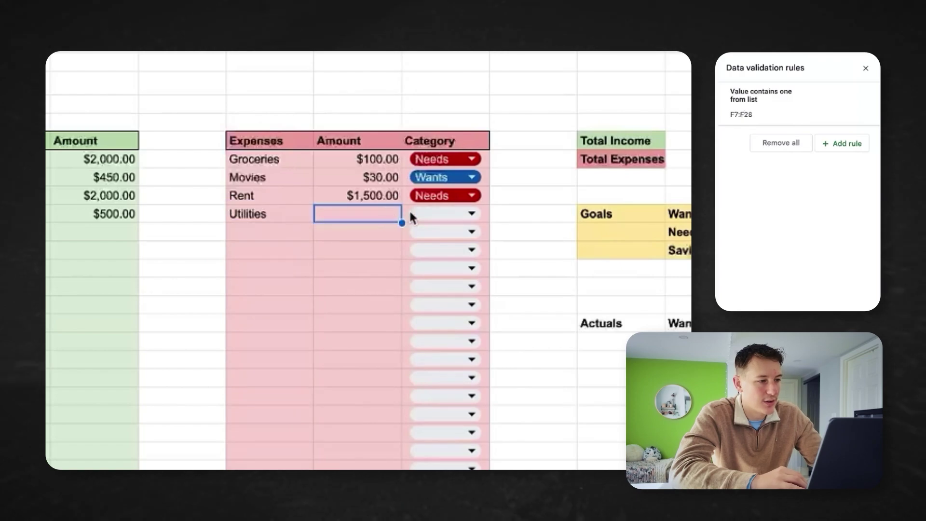
text(1)
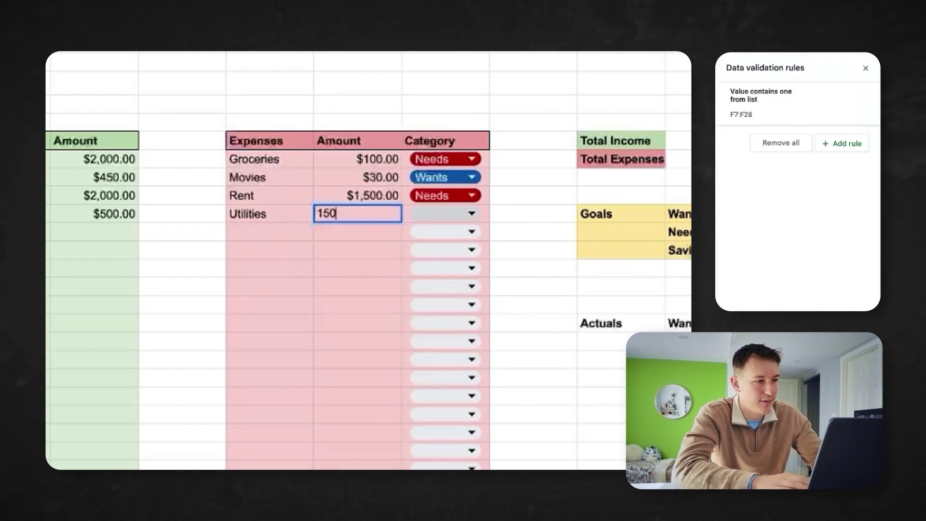
text(50)
click(471, 214)
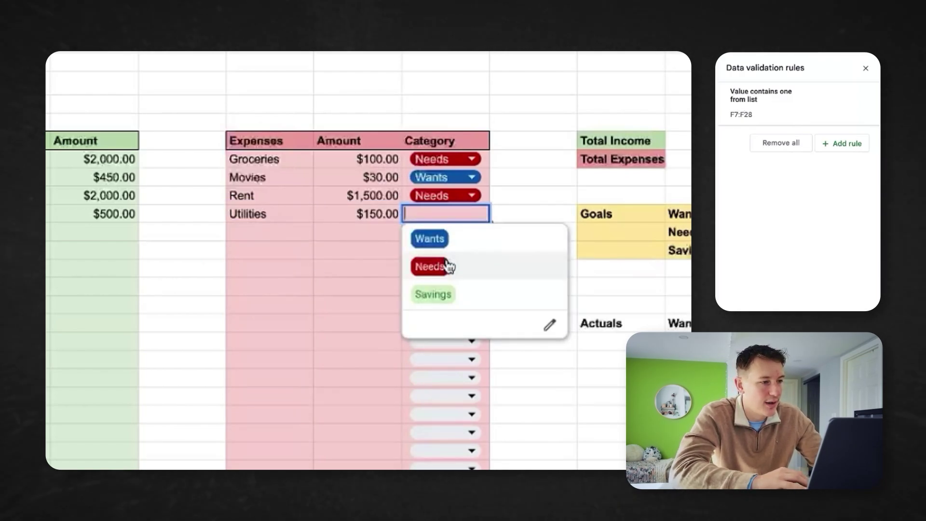
click(446, 266)
Enter a Hotel expense of $315 in row 11 of the expense table and categorize it as Wants.
click(295, 236)
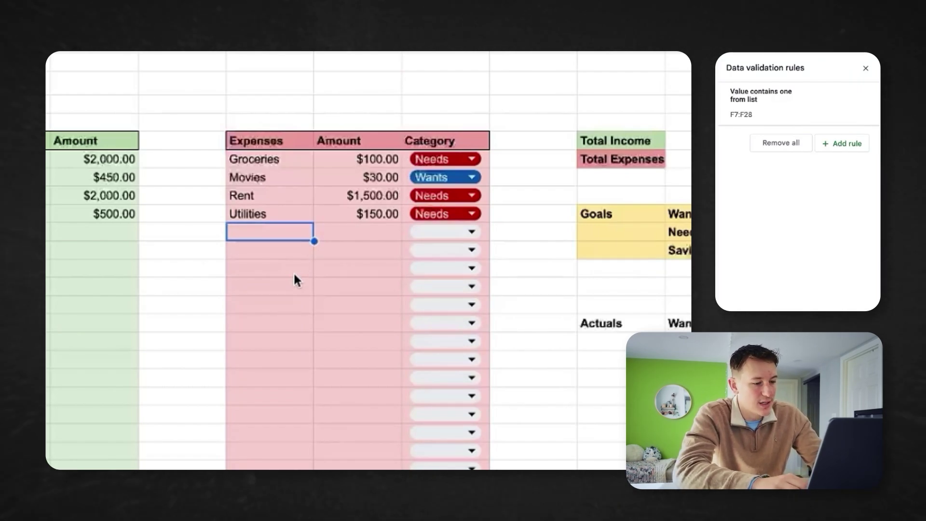
text(Hotel)
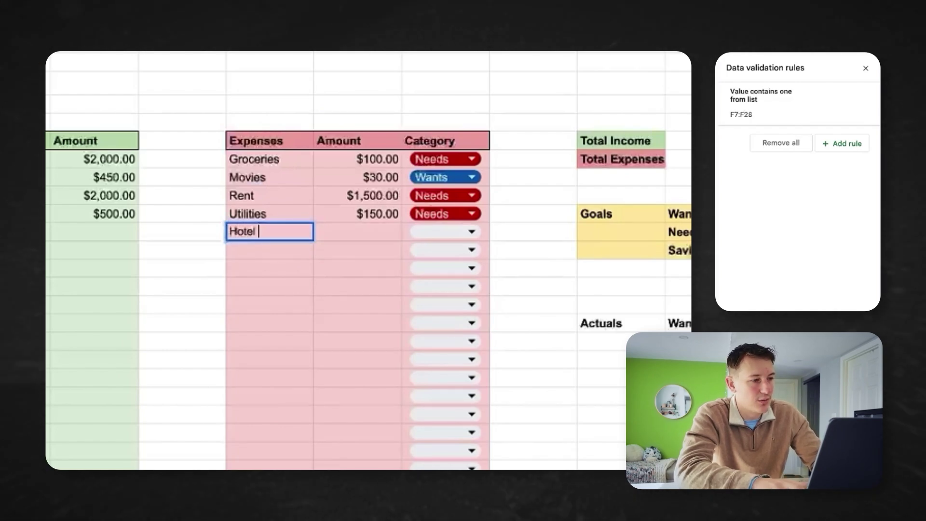
key(Tab)
text(315)
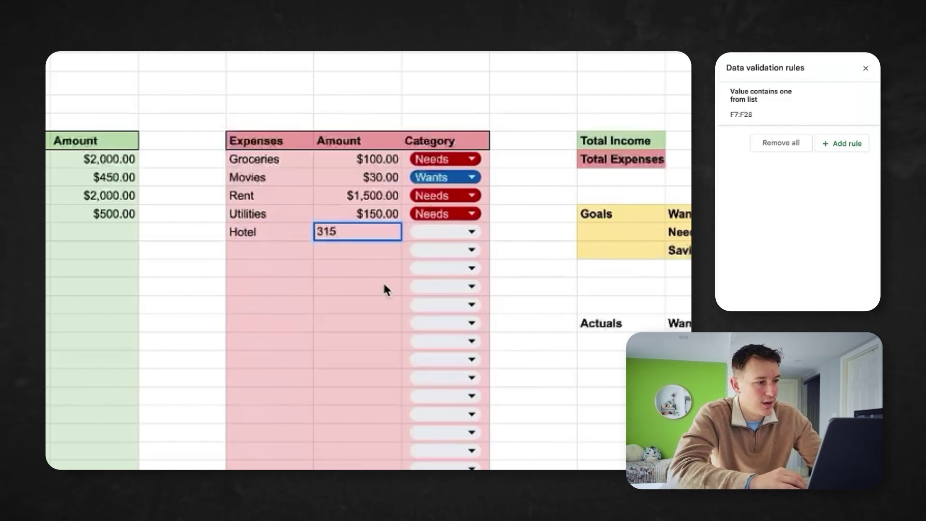
click(447, 229)
click(468, 265)
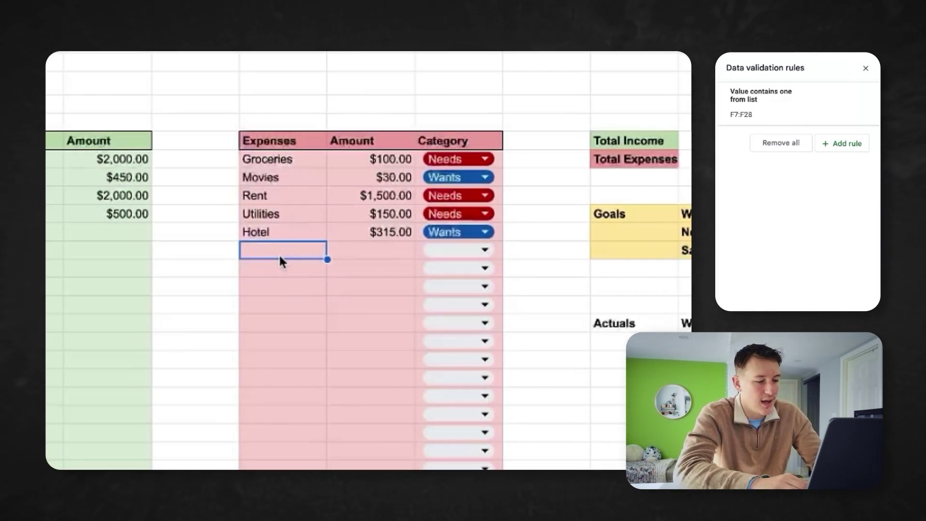
Enter a Savings expense of $990 in row 12 of the expense table and categorize it as Savings.
text(Savings)
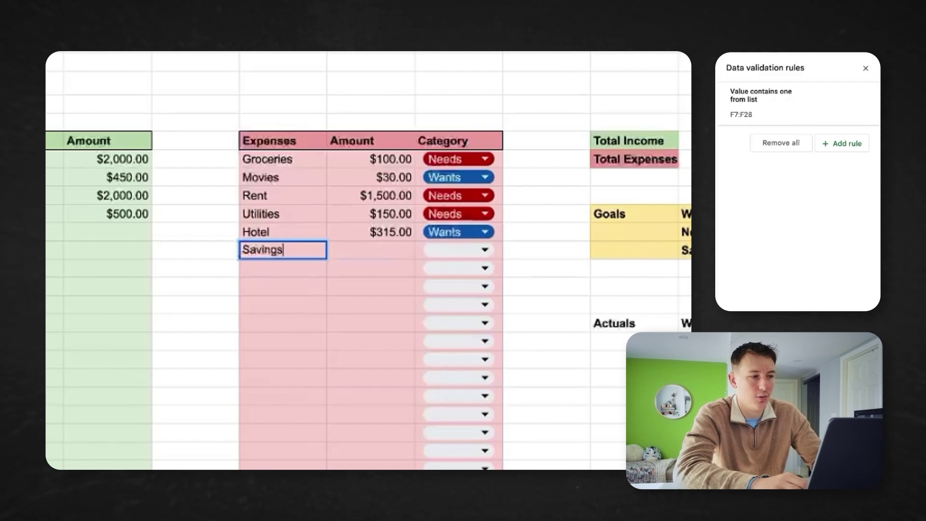
key(Tab)
text(990)
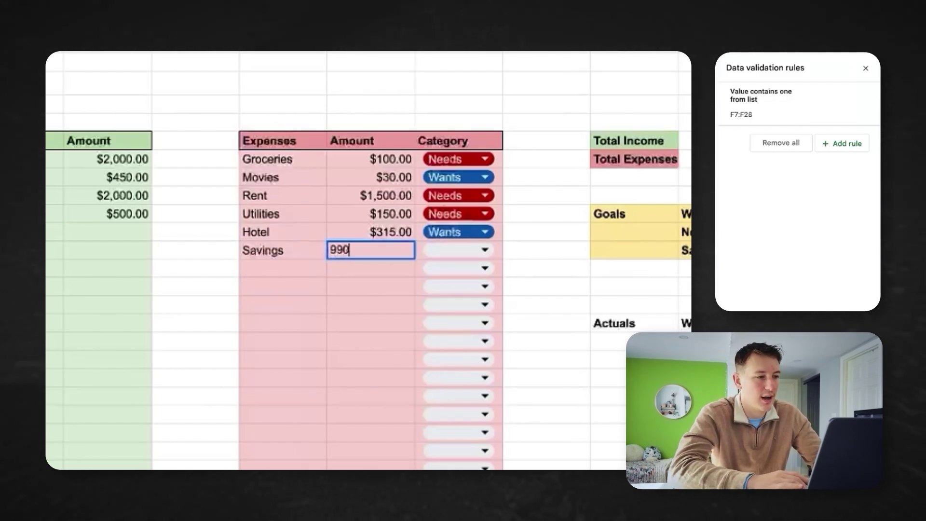
click(449, 249)
click(478, 331)
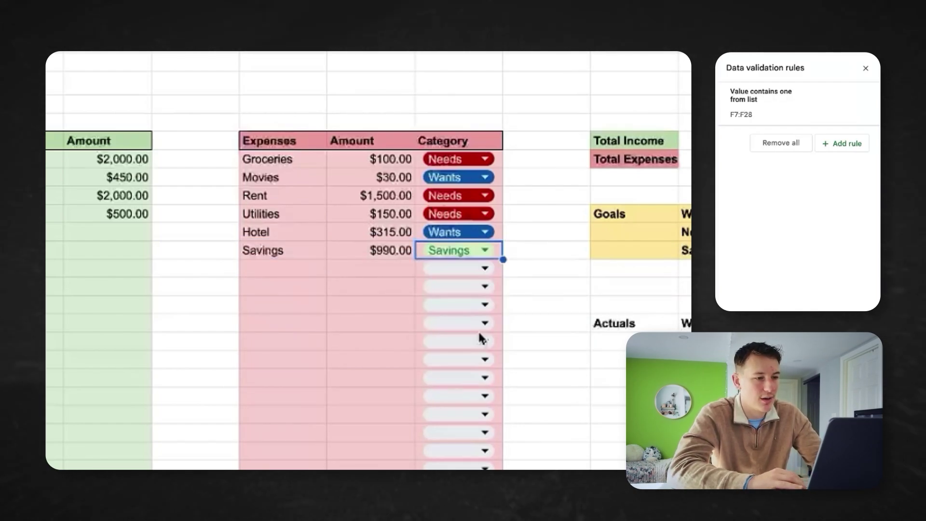
Fill the whole Actuals block, including its labels, percentages and amounts, with the same light yellow as the Goals block.
click(614, 323)
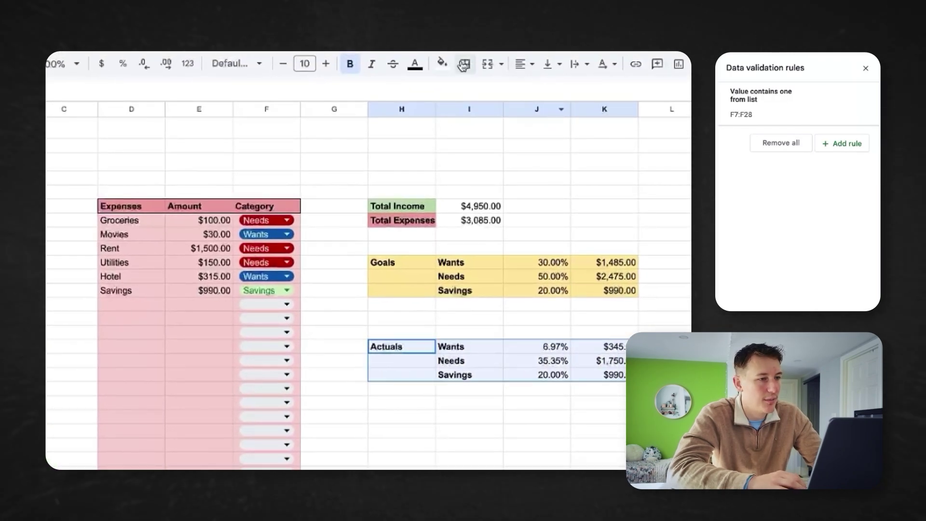
click(442, 63)
click(480, 126)
click(599, 448)
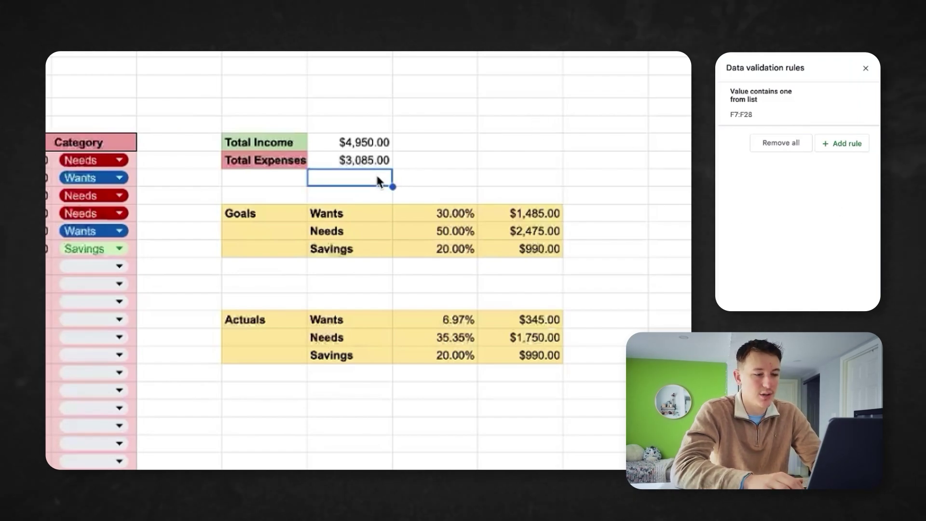
Calculate the remaining money below Total Expenses in I8 with the formula =I6-I7, subtracting total expenses from total income.
text(=)
click(380, 145)
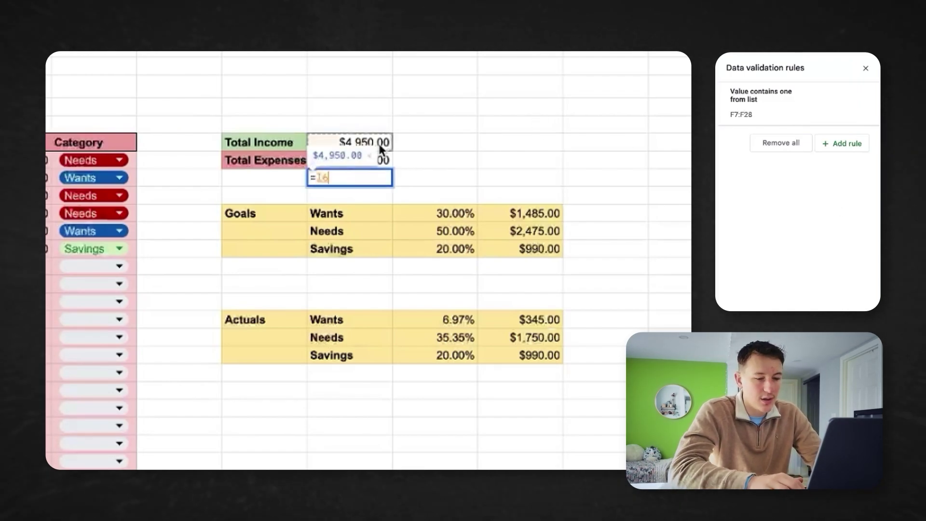
text(-)
click(380, 163)
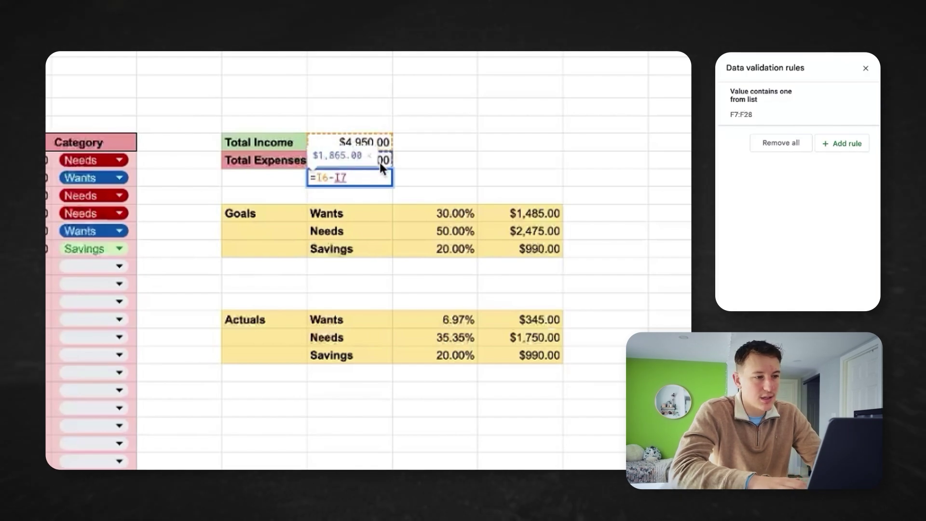
key(Return)
click(360, 181)
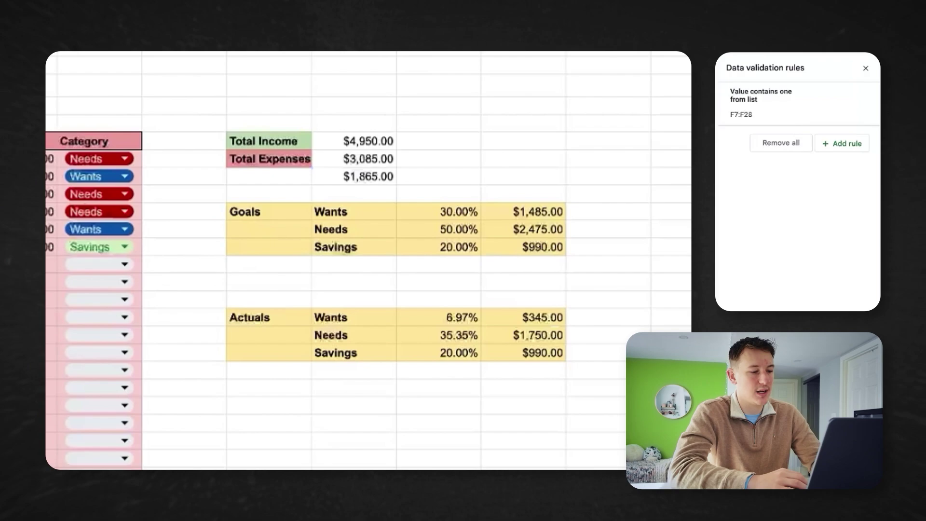
Enter a second Savings expense of $1,865 in row 13 of the expense table and categorize it as Savings.
click(72, 223)
text(Savings)
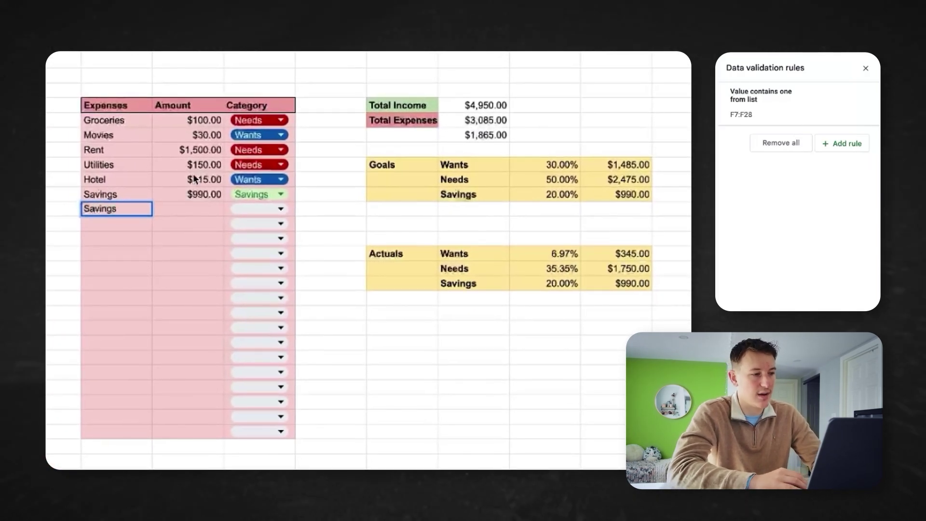
click(200, 211)
text(1)
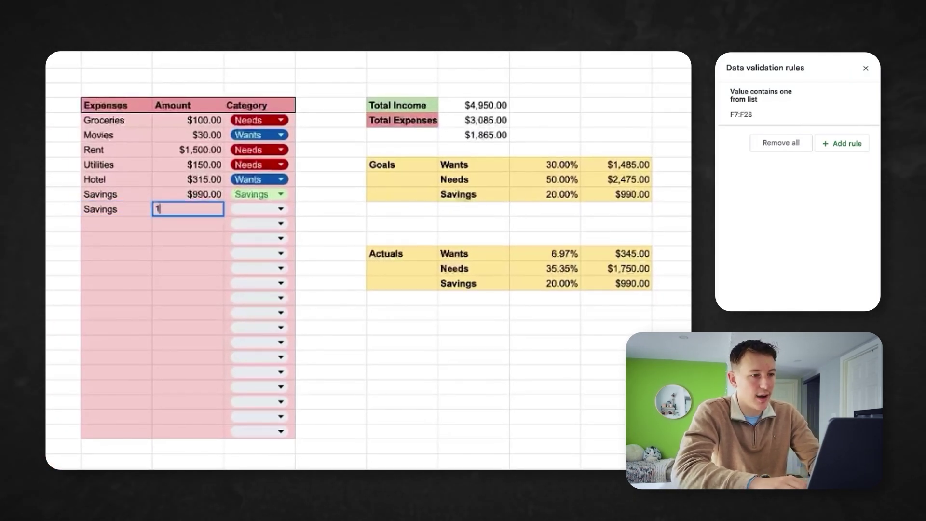
text(,865)
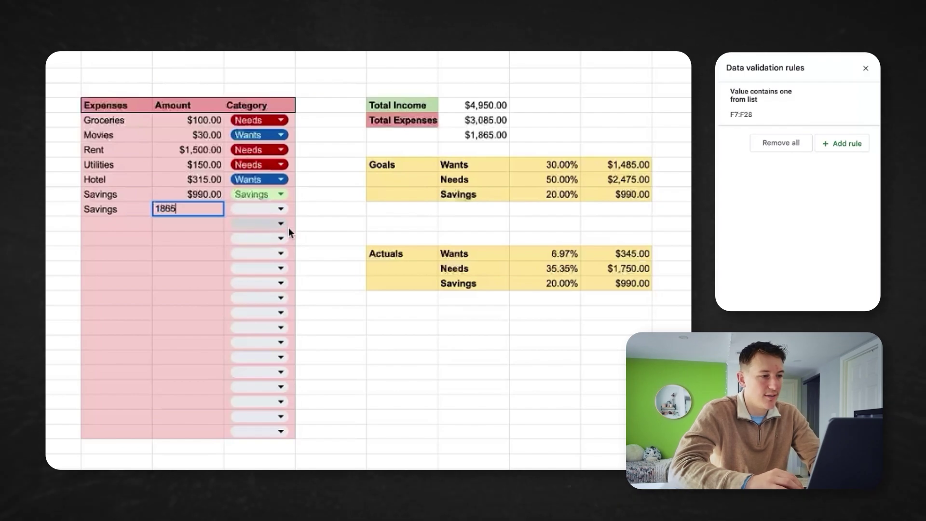
click(281, 209)
click(278, 277)
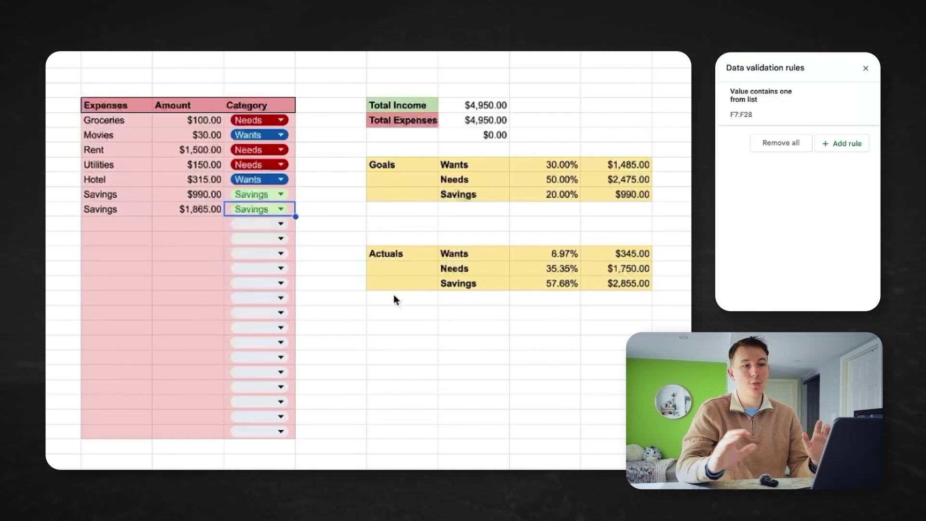